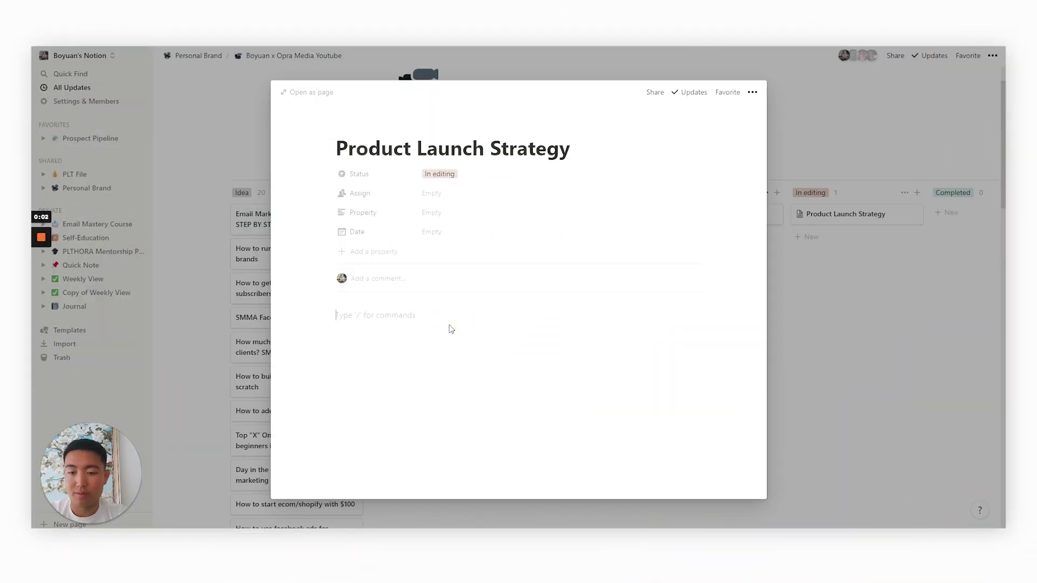
Write 'Run ads "Hey we're about to launch"' as the first page line, followed by a blank line.
key("Return")
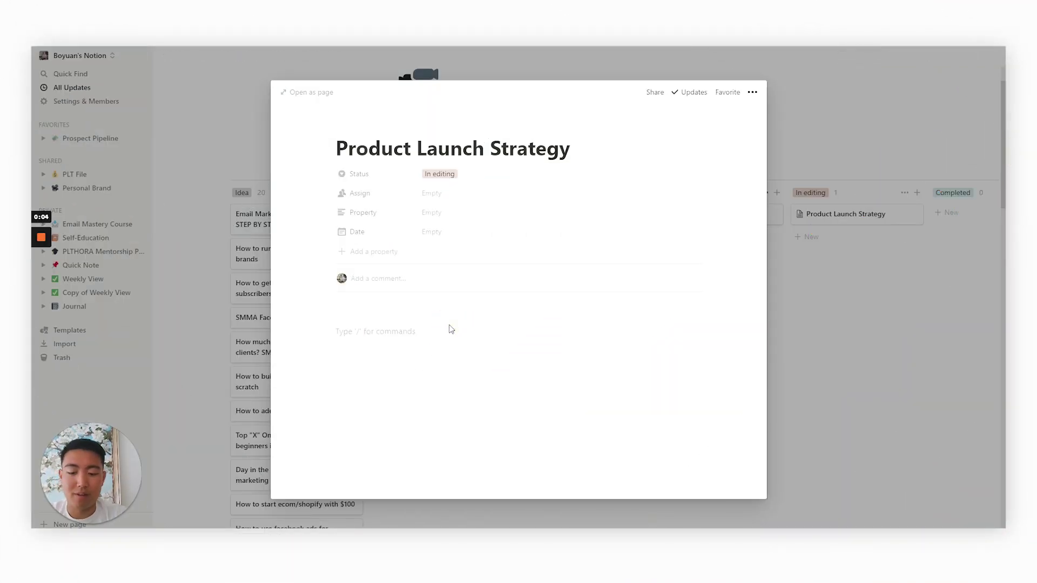
type("Run ads \"Hey we're about to launch")
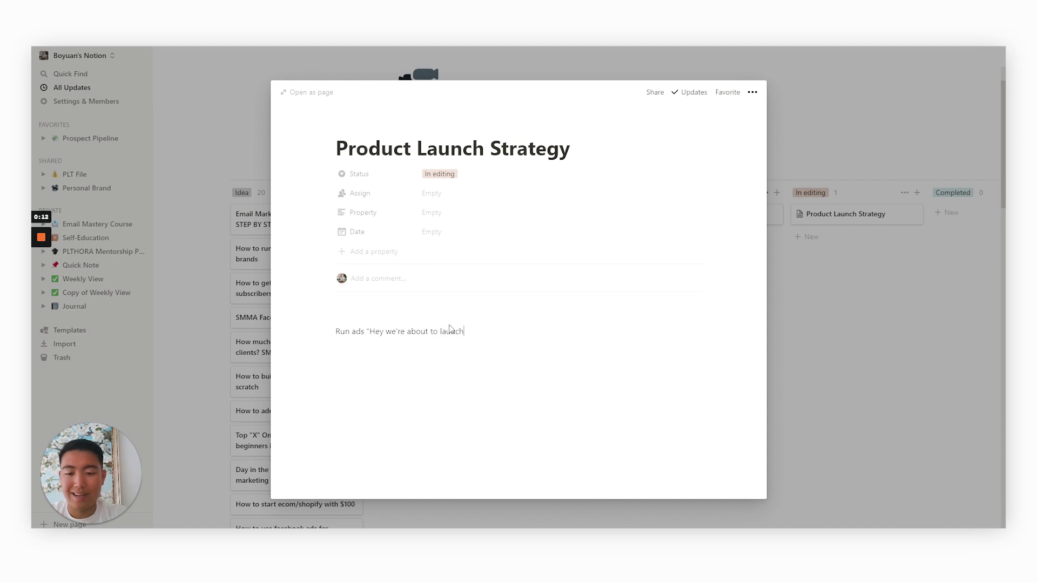
key("Return")
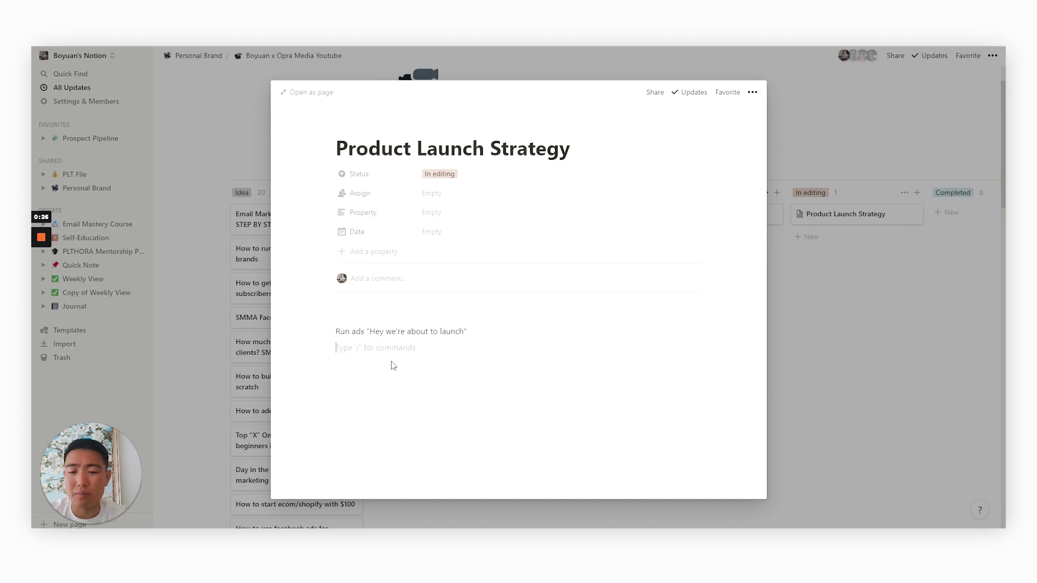
key("Return")
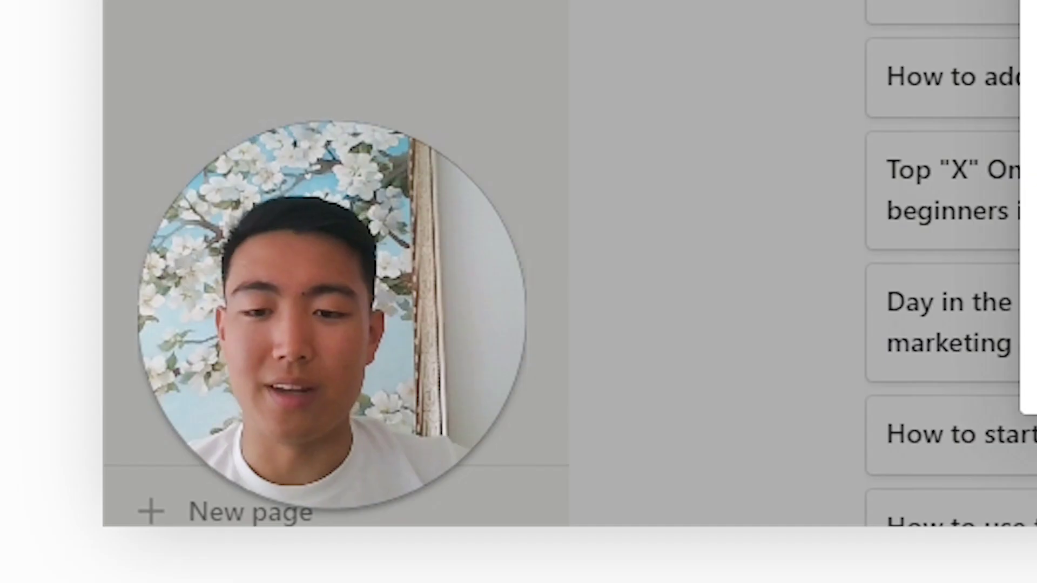
Write 'BUY ME' on the empty block beneath the ads note.
type("BUY ME")
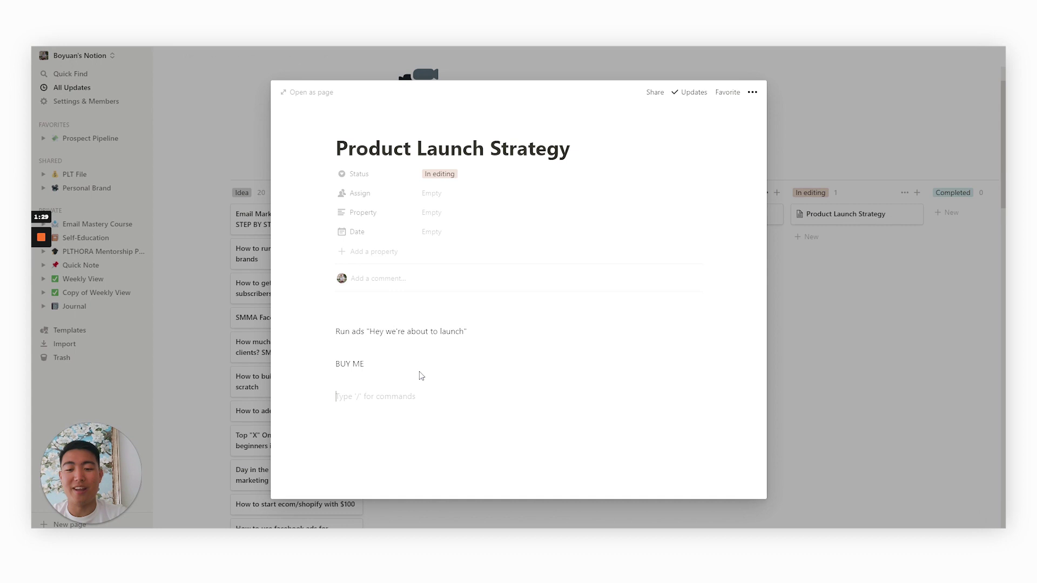
Add the lines 'BOOK IN CALL BELOW' and 'Pre- Launch'.
type("BO")
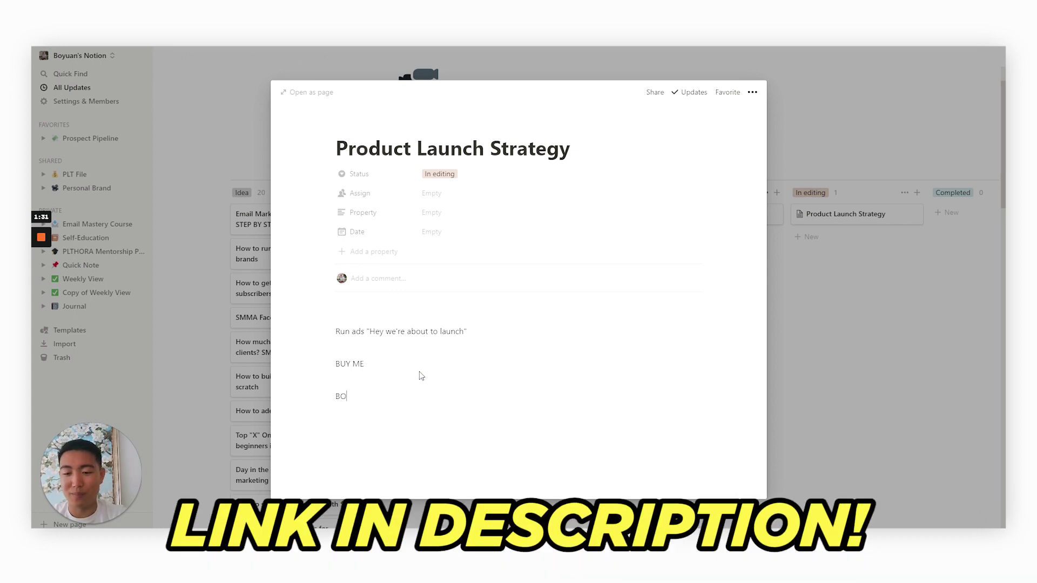
type("OK IN CALL BELOW")
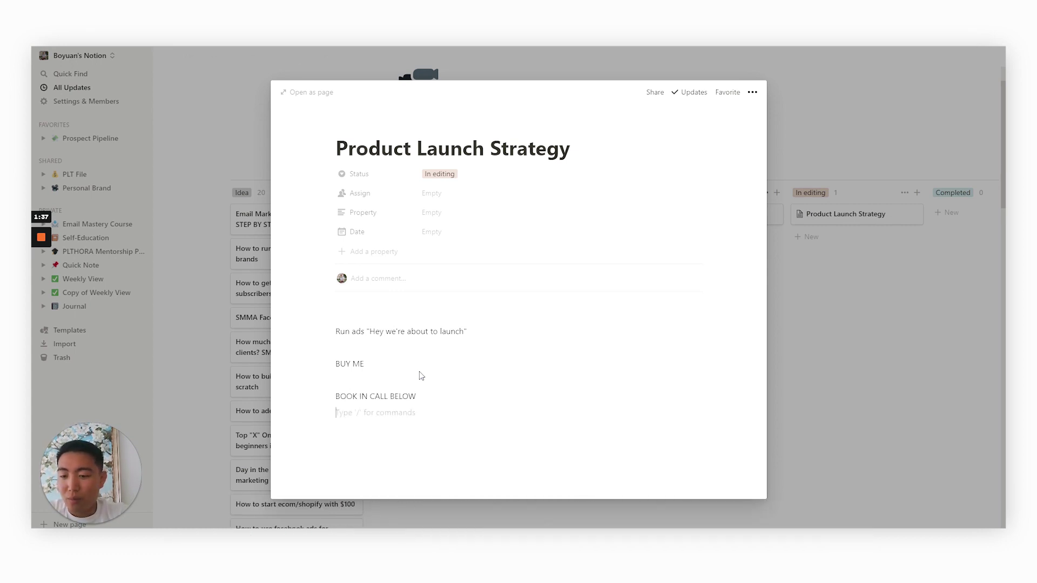
key("Return")
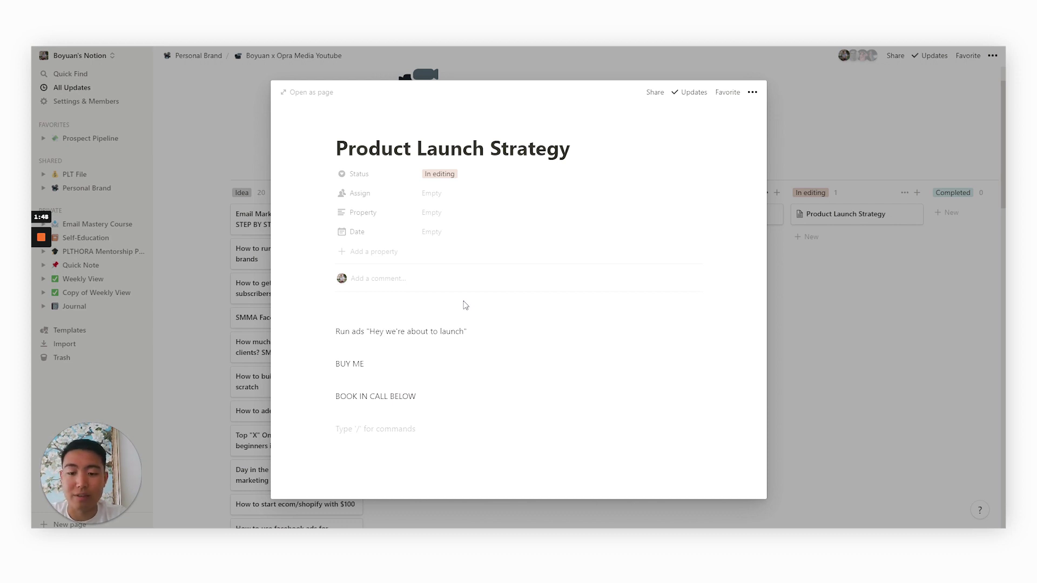
type("P")
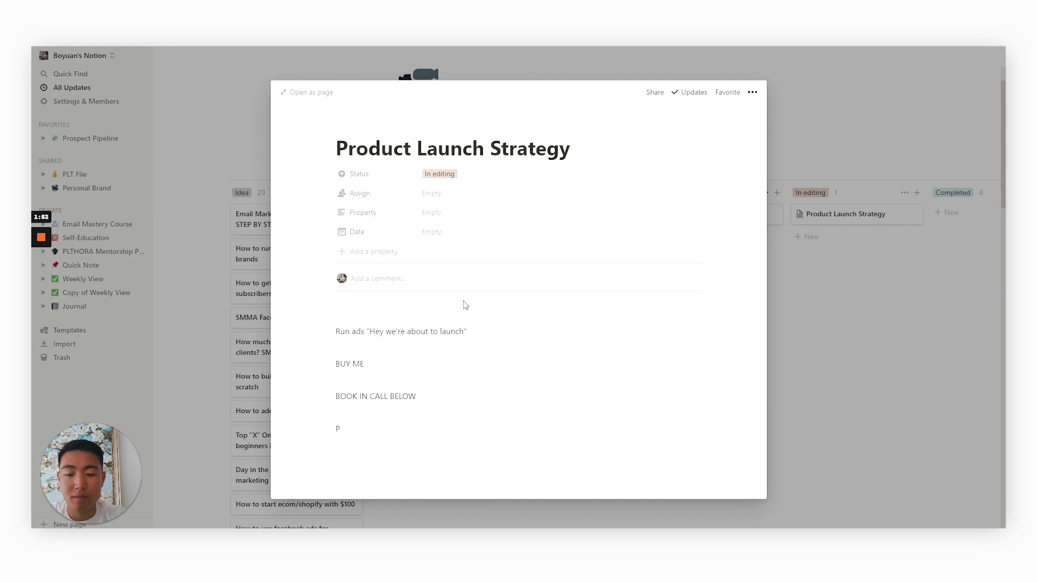
type("RE- Launch")
key("Return")
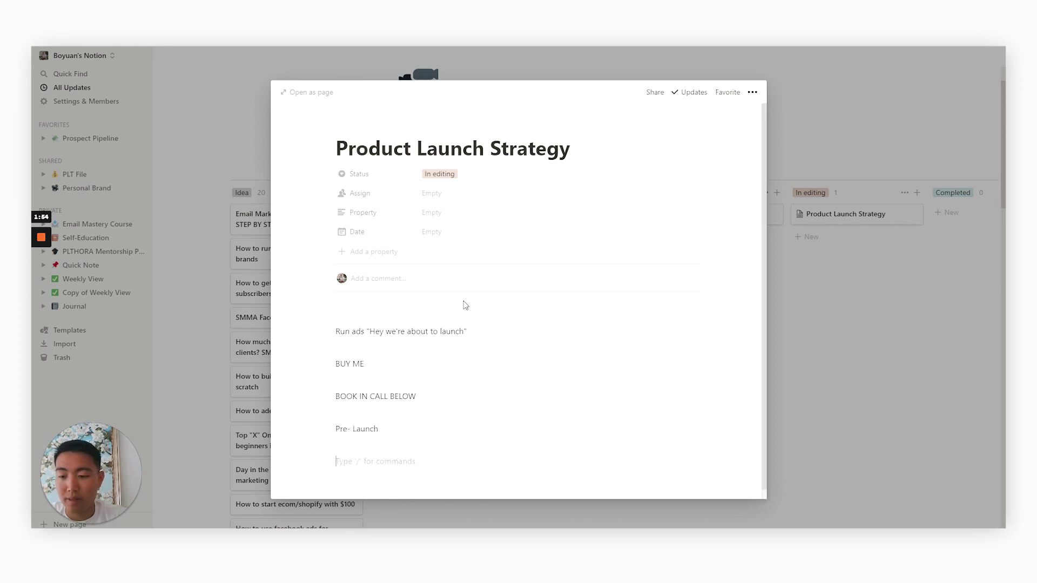
Add the section lines 'Launch Day' and 'Post Launch', fixing a typo in Launch.
type("Luanhc")
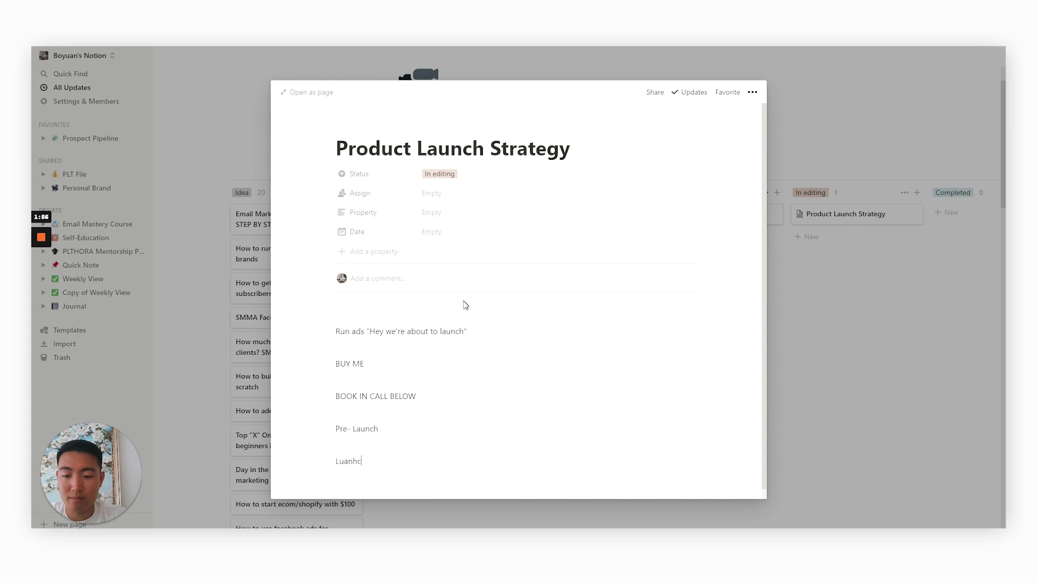
key("BackSpace")
key("BackSpace")
key("BackSpace")
key("BackSpace")
key("BackSpace")
type("aunch Day")
key("Return")
type("Post L")
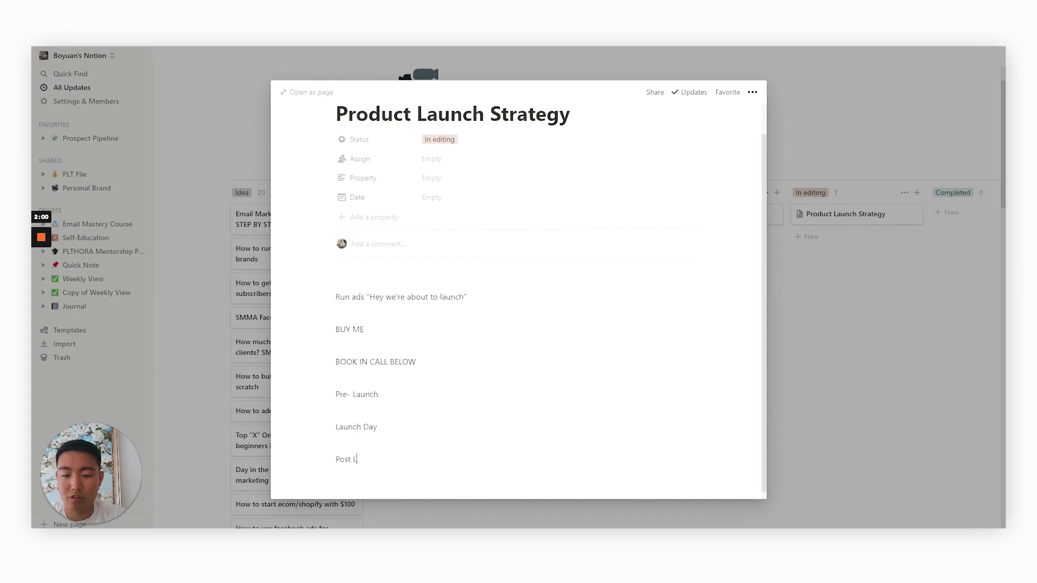
type("aunch")
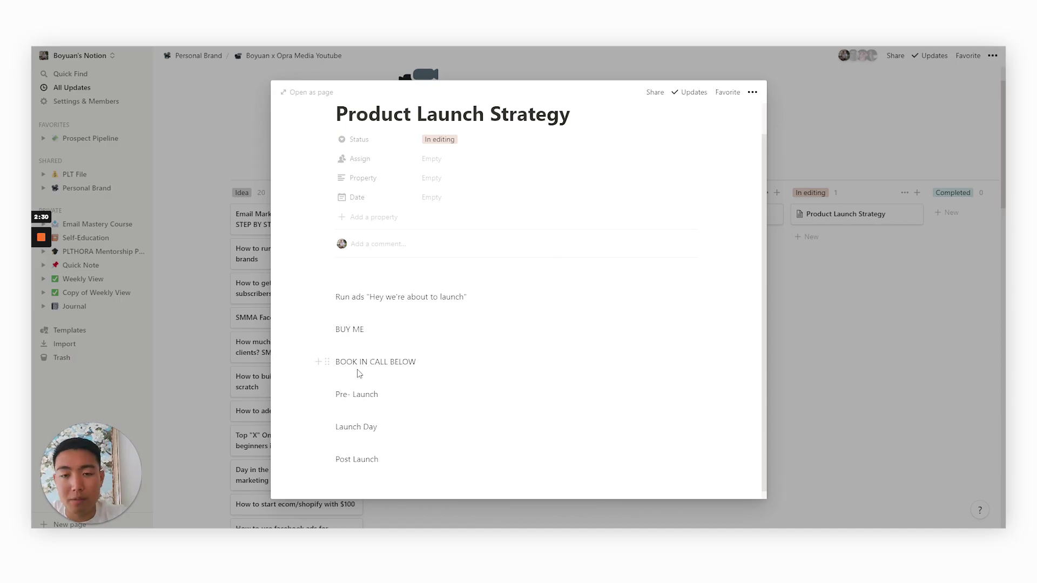
Under Pre- Launch, write '1 Day to 1 week' and '1/2 days apart' on separate lines.
left_click(358, 410)
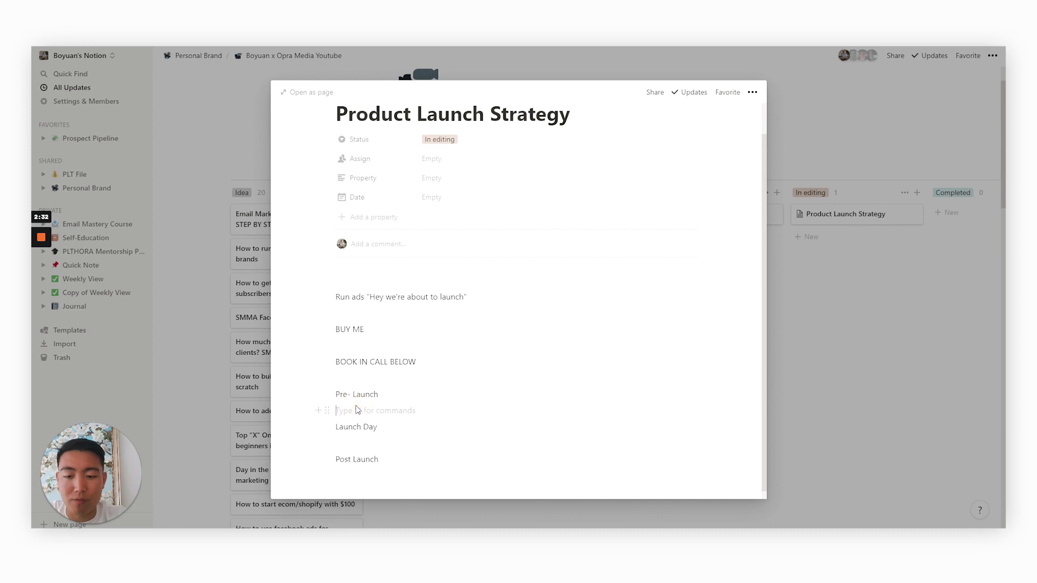
type("1 Dy")
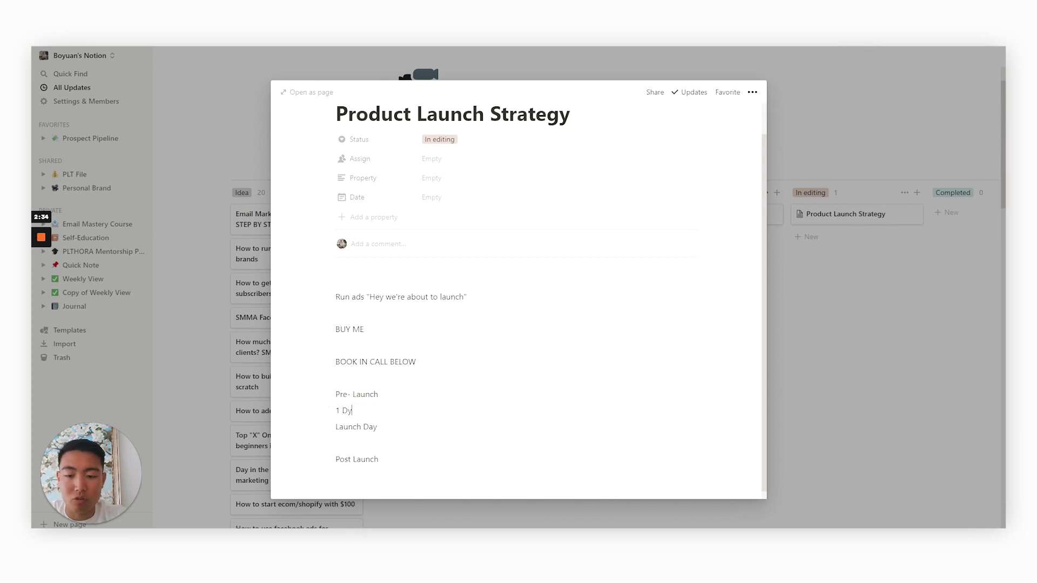
key("BackSpace")
type("ay to 1 week")
key("Return")
key("Return")
key("Return")
key("Up")
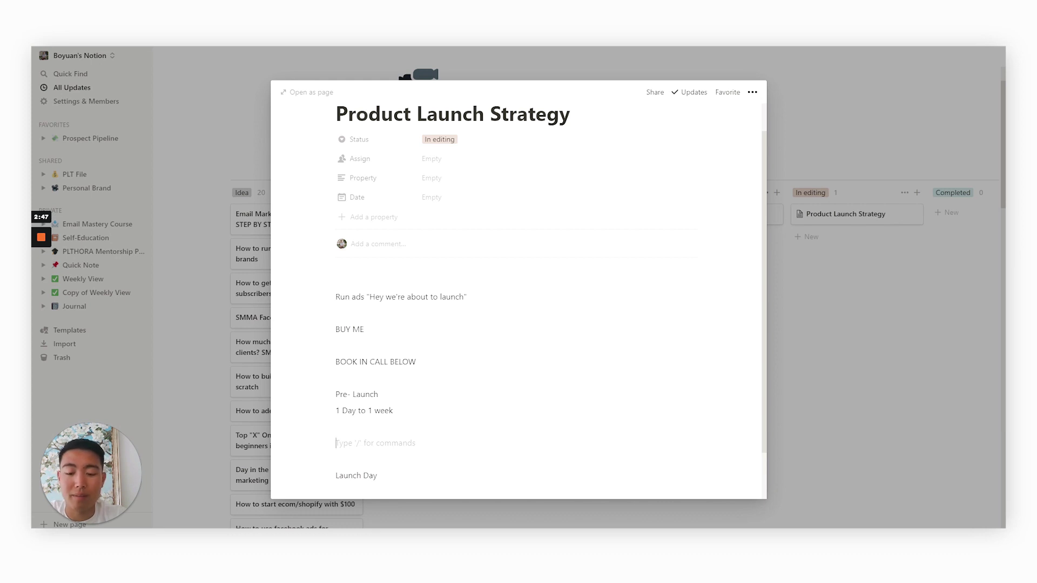
type("1/2 days apart")
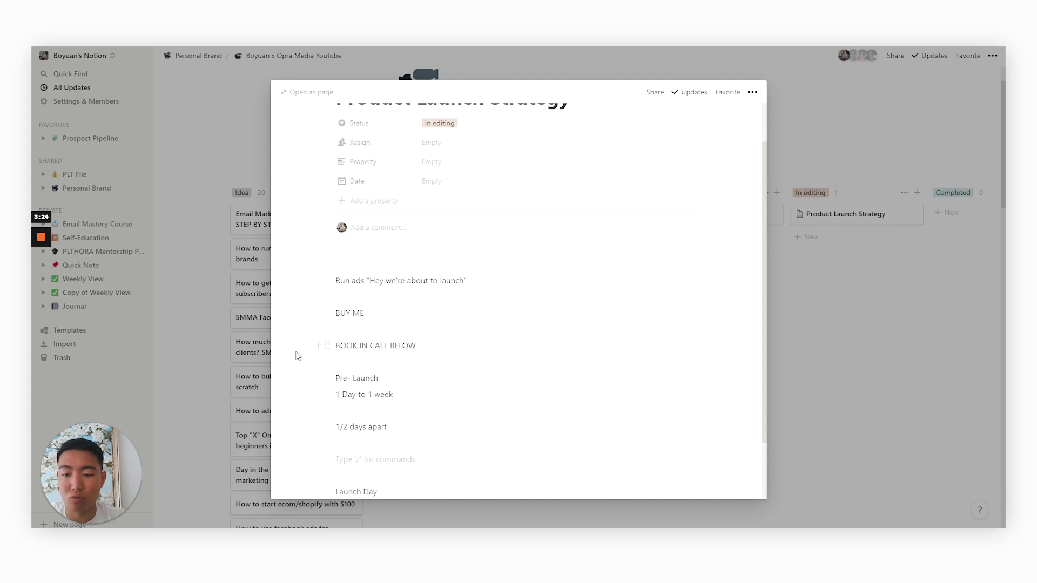
Below '1/2 days apart', write 'Send 1 - 2 emails (second email can be a booster)'.
type("Send 1 -")
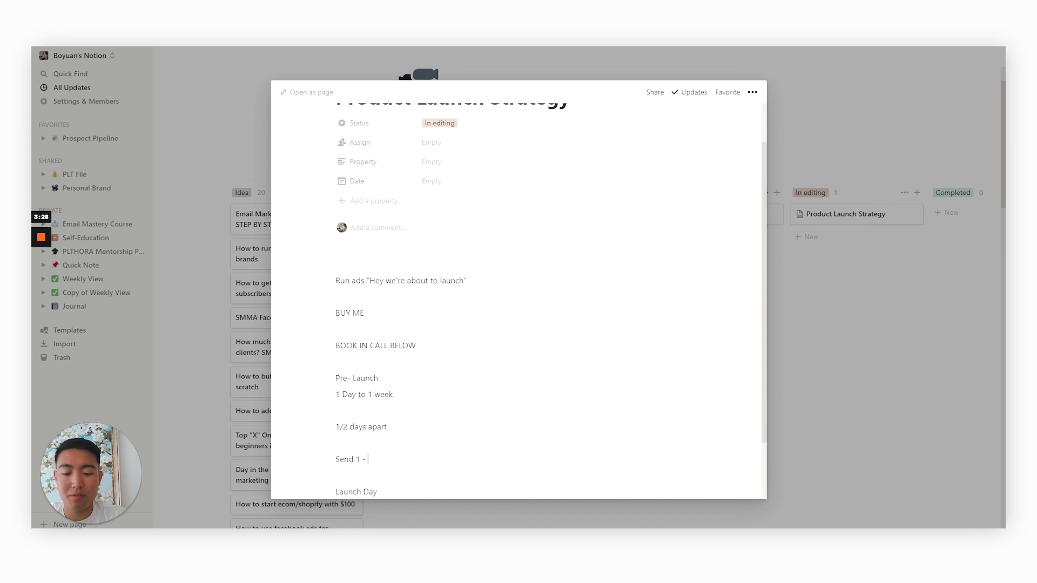
type("emails")
scroll(418, 390, "down", 2)
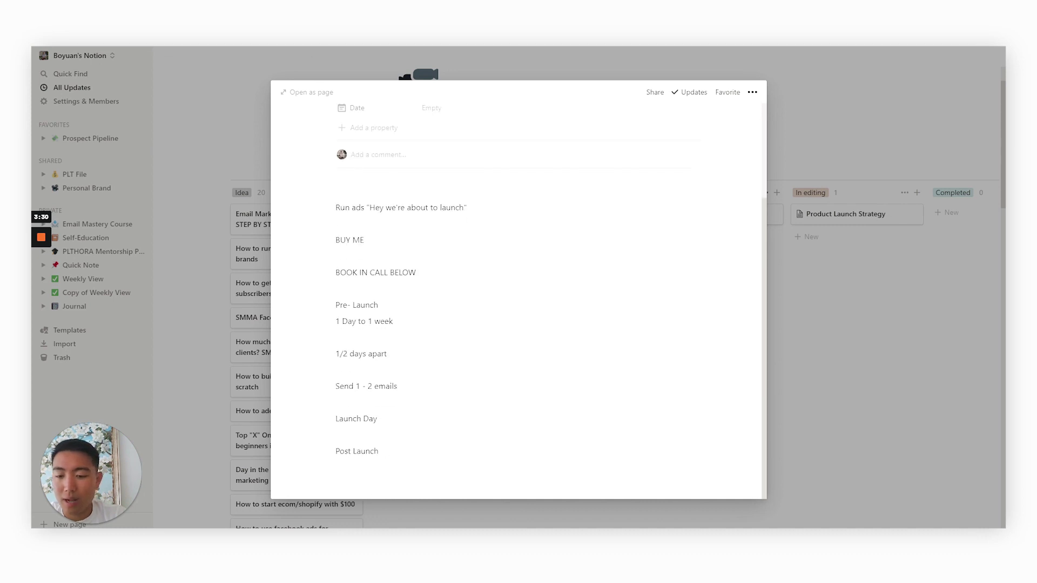
type("(")
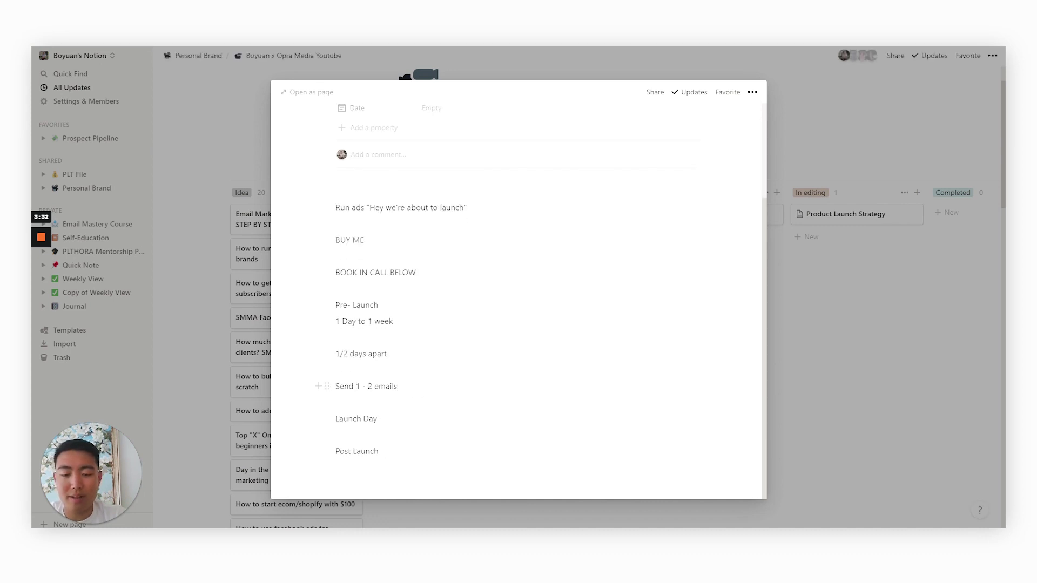
type("second ")
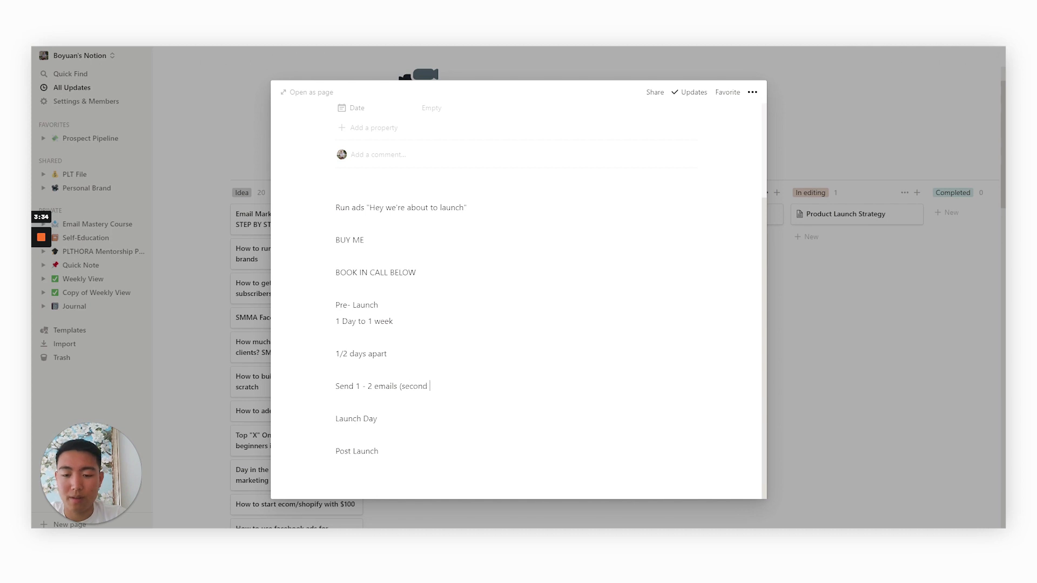
type("email can be a ")
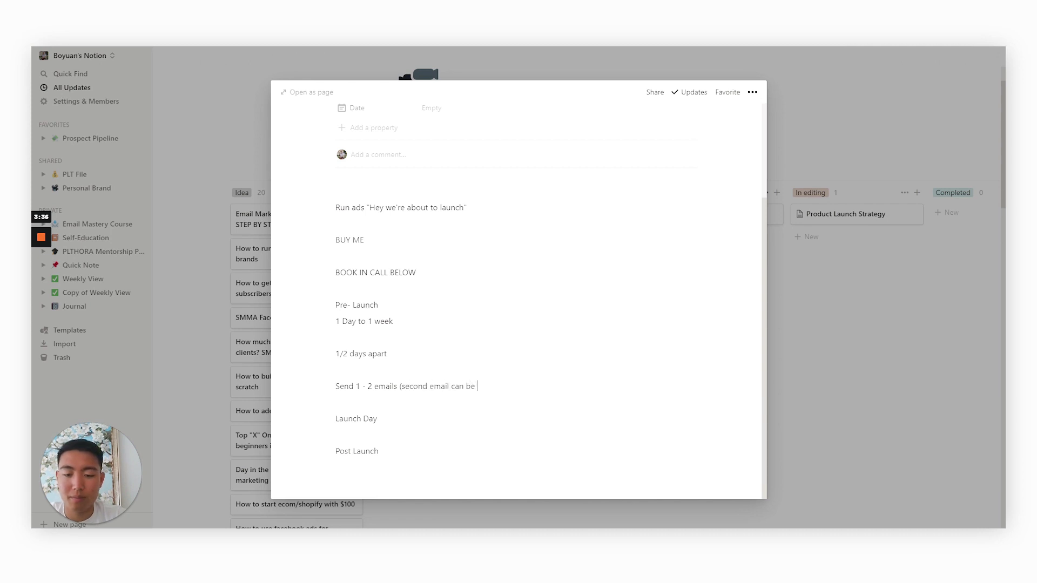
type("bonus)")
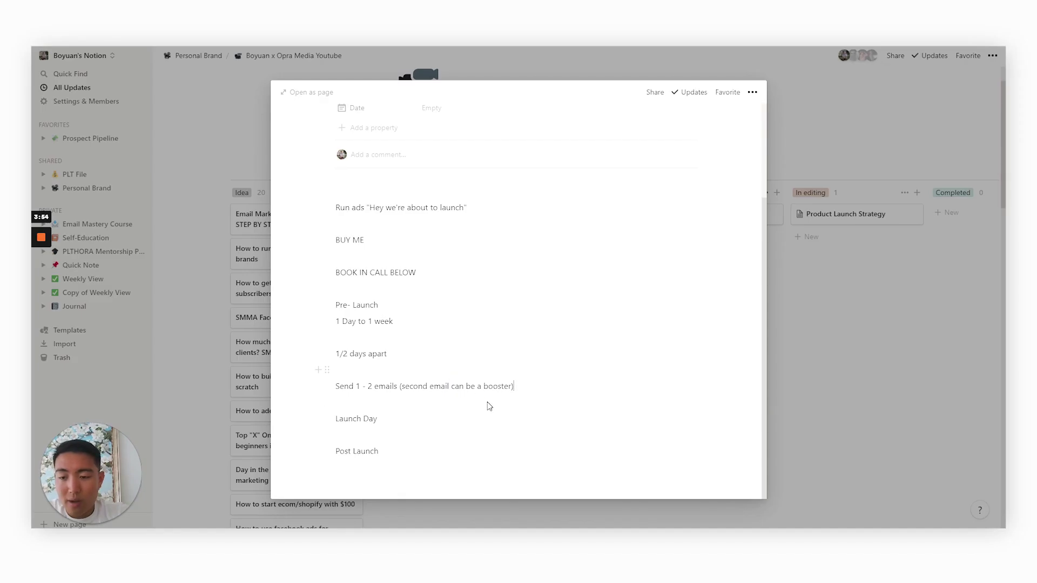
Below Launch Day, write 'Most revenue email - entire list if possible or send to a warm segment'.
left_click(439, 417)
key("Return")
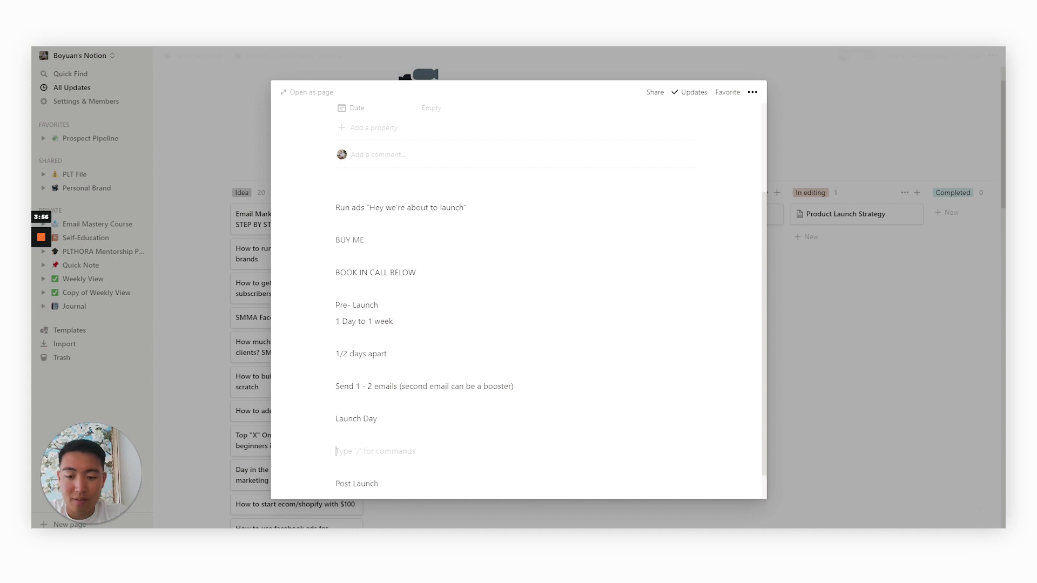
type("Most rev")
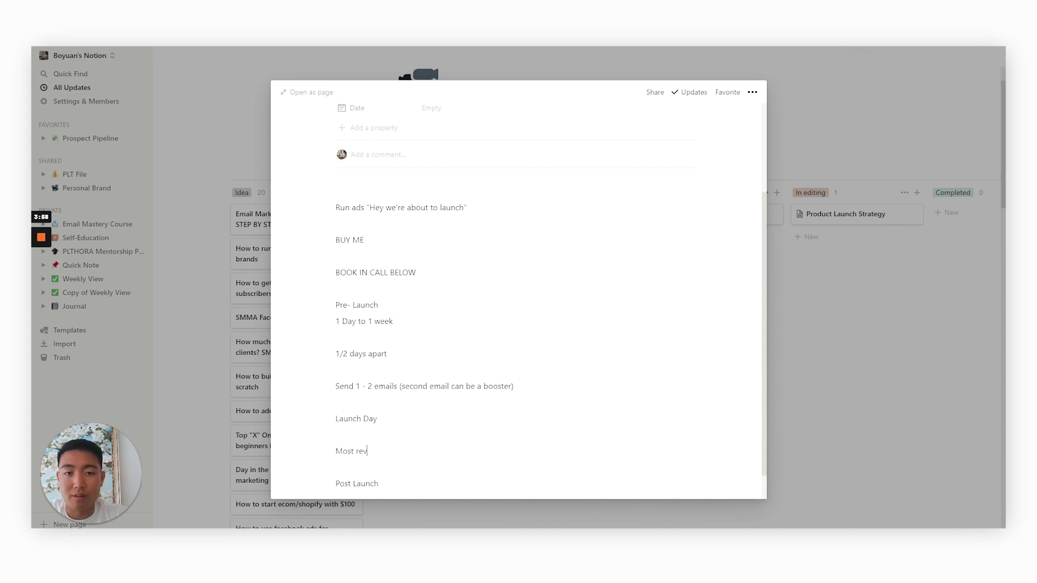
type("enue email")
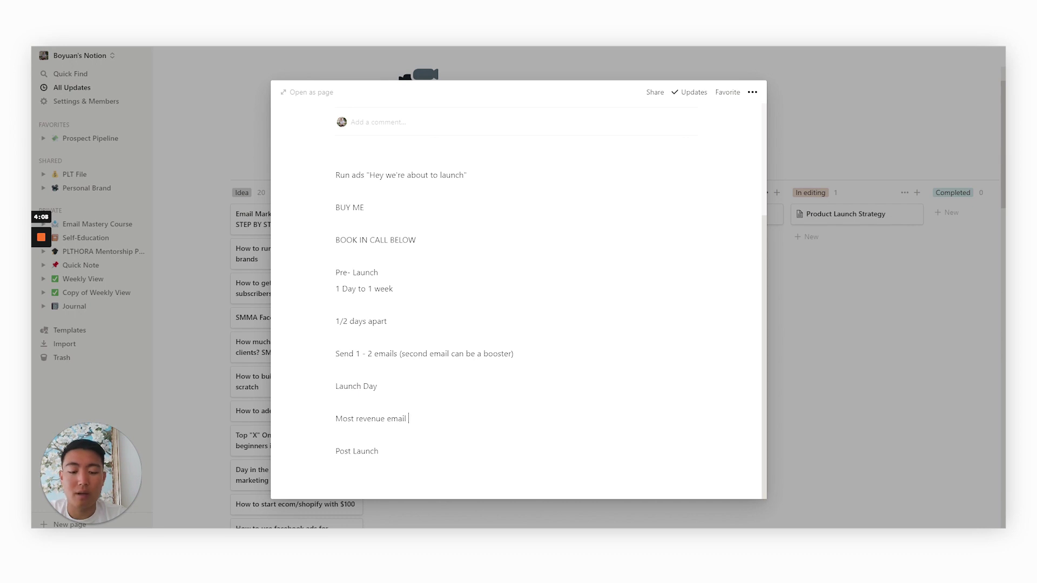
type("(ed)")
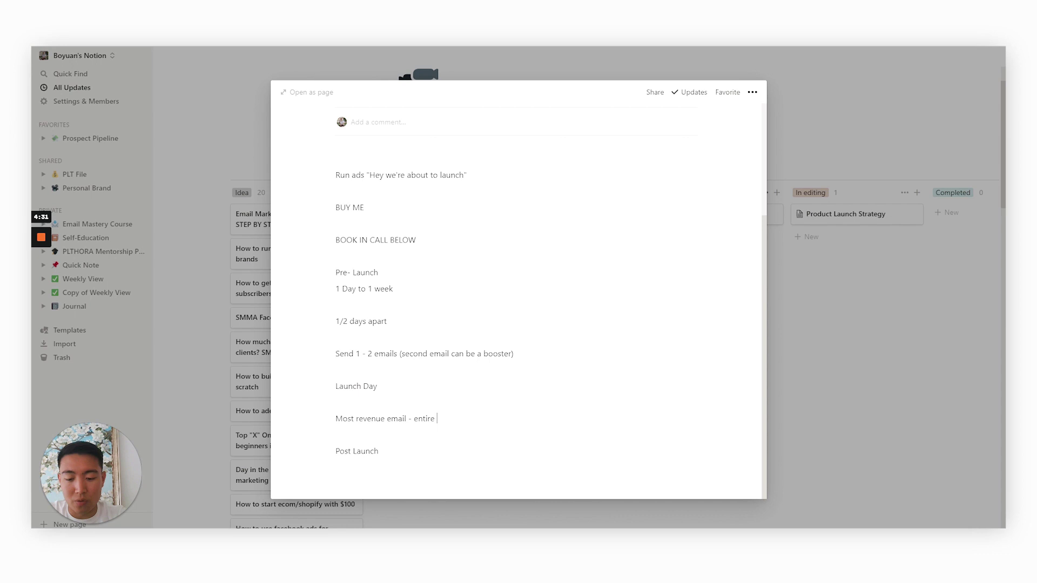
type("t if possible or send to a warm s")
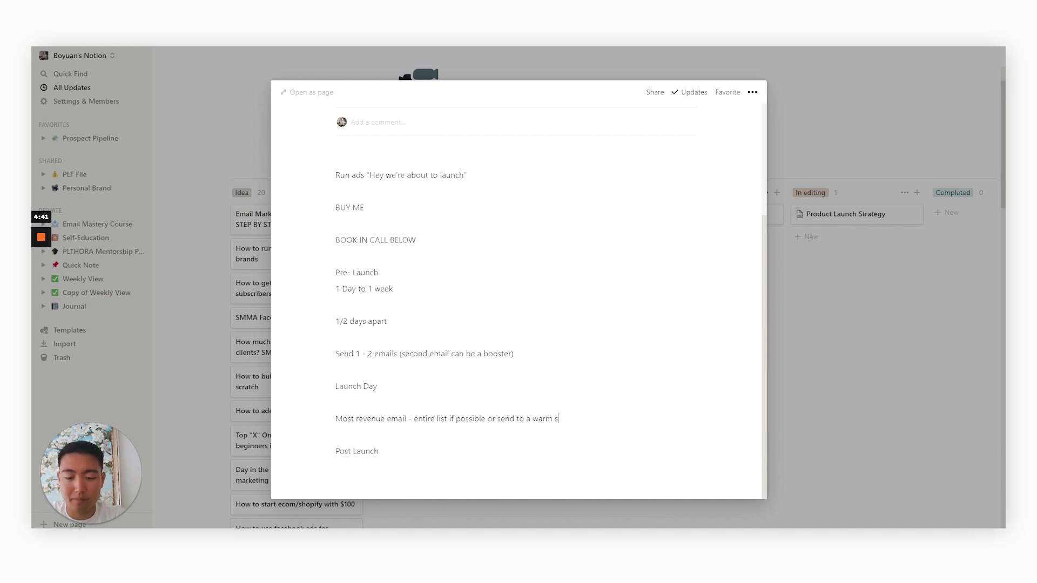
type("egment")
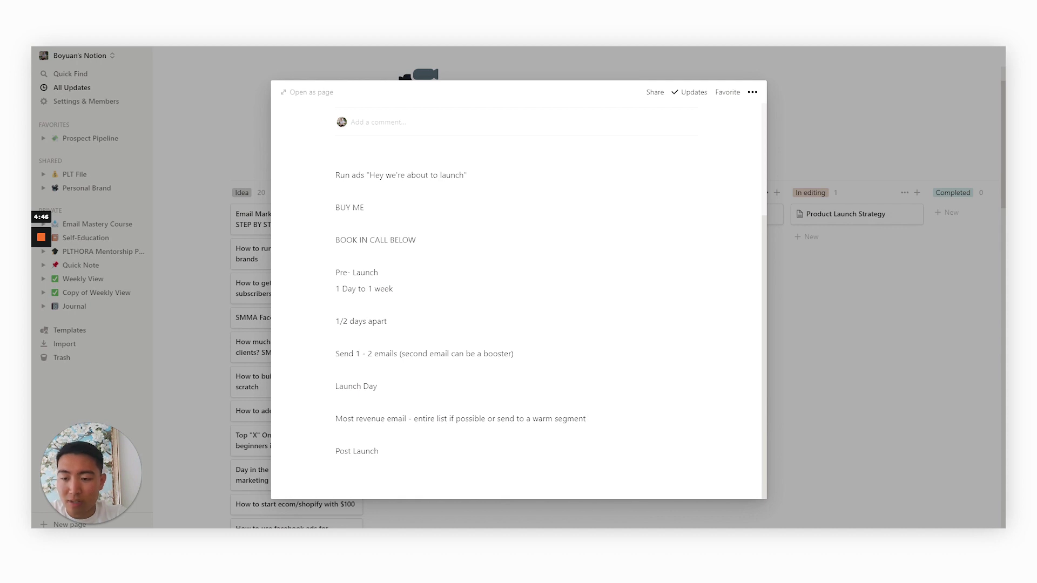
Add an 'OFFER' line directly below Post Launch.
left_click(406, 437)
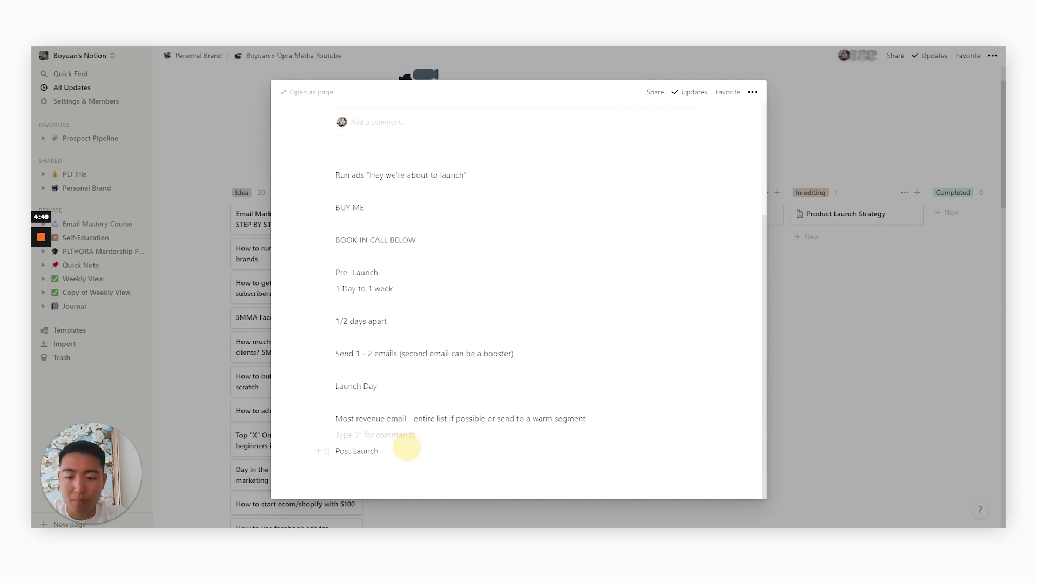
left_click(401, 450)
key("Return")
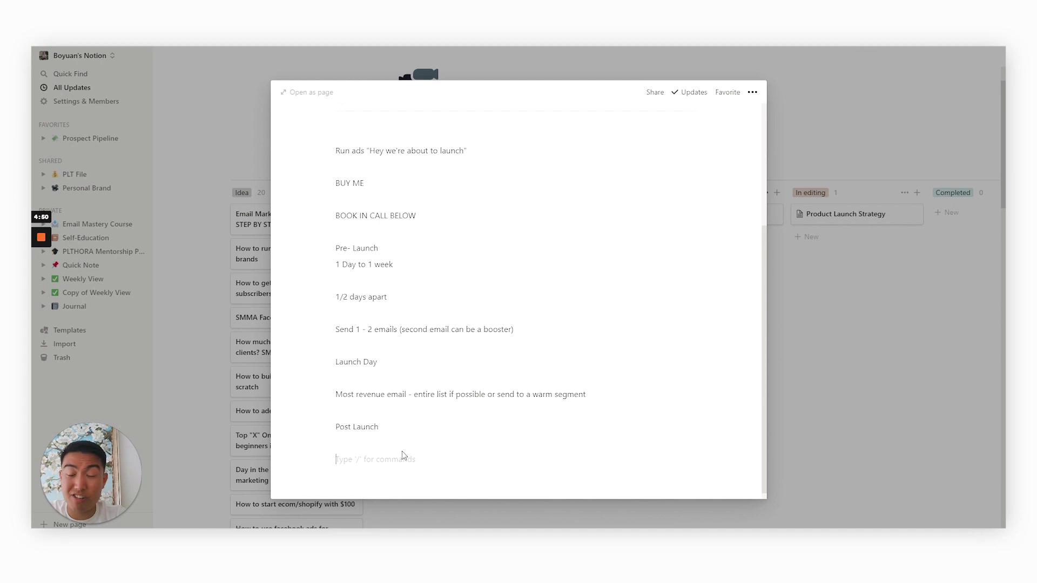
type("OFF")
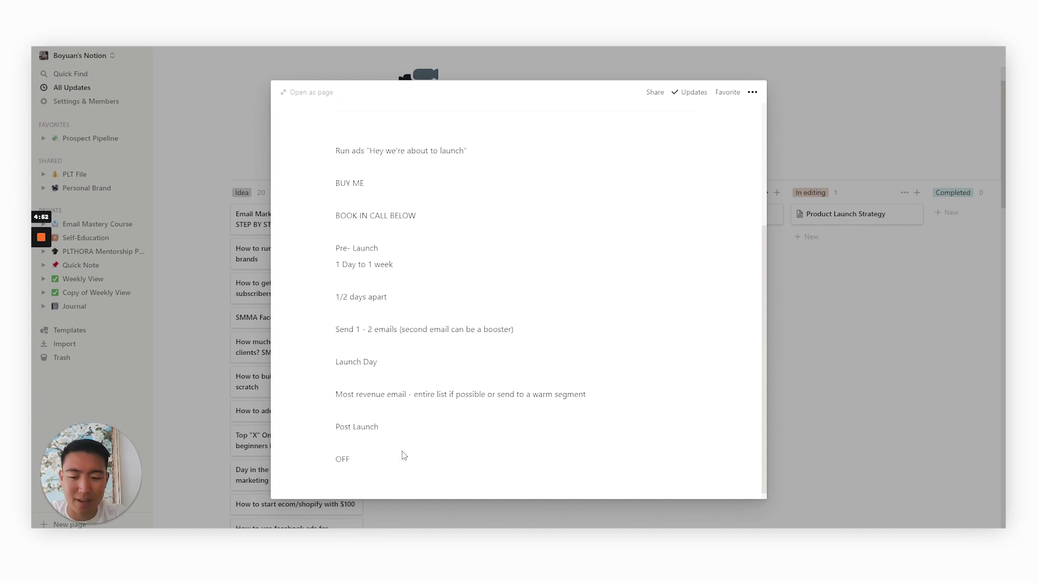
type("ER")
Open an empty line beneath the 'Most revenue email' note.
left_click(358, 391)
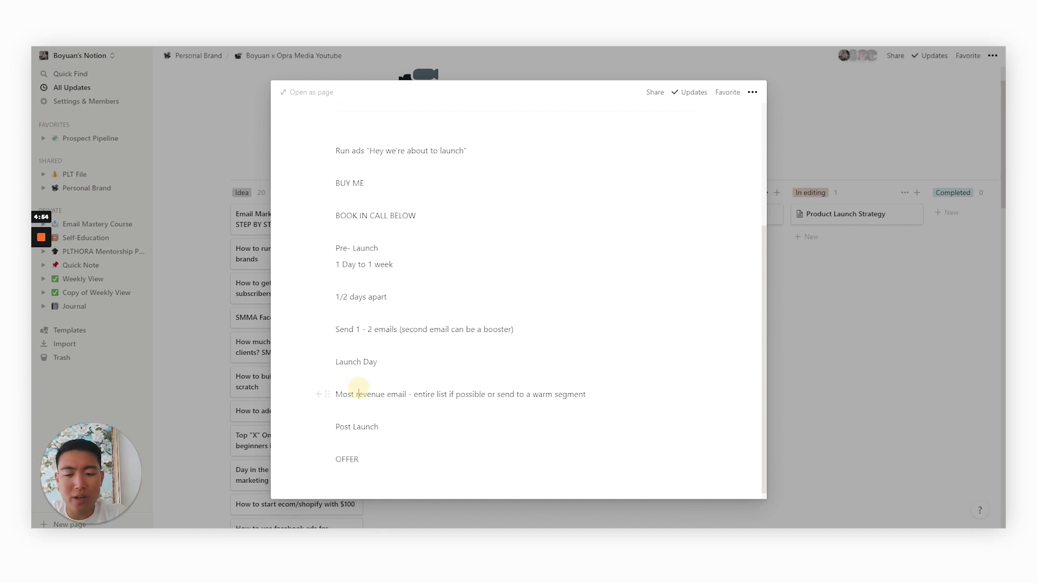
left_click(715, 394)
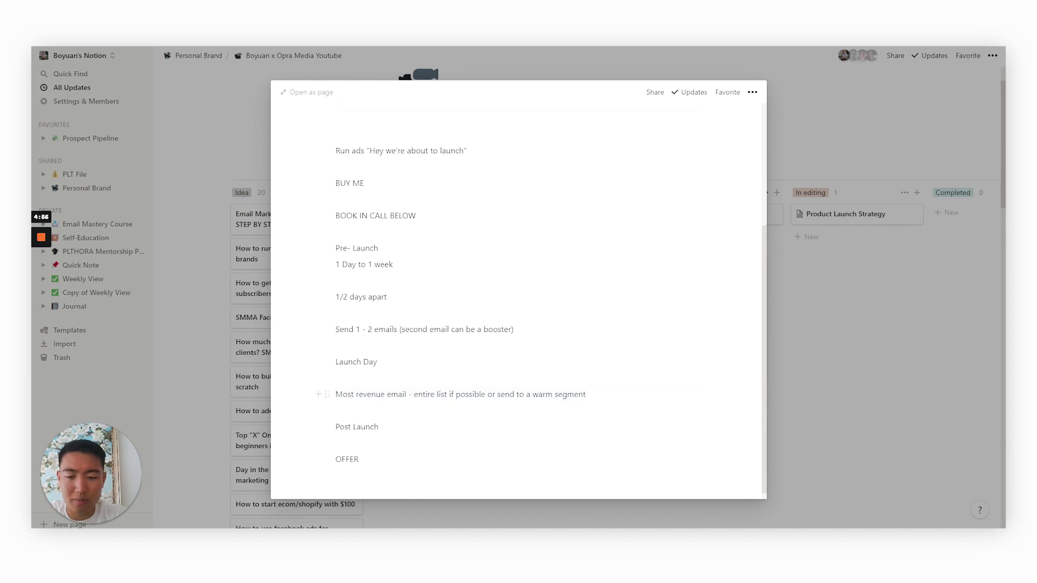
key("Return")
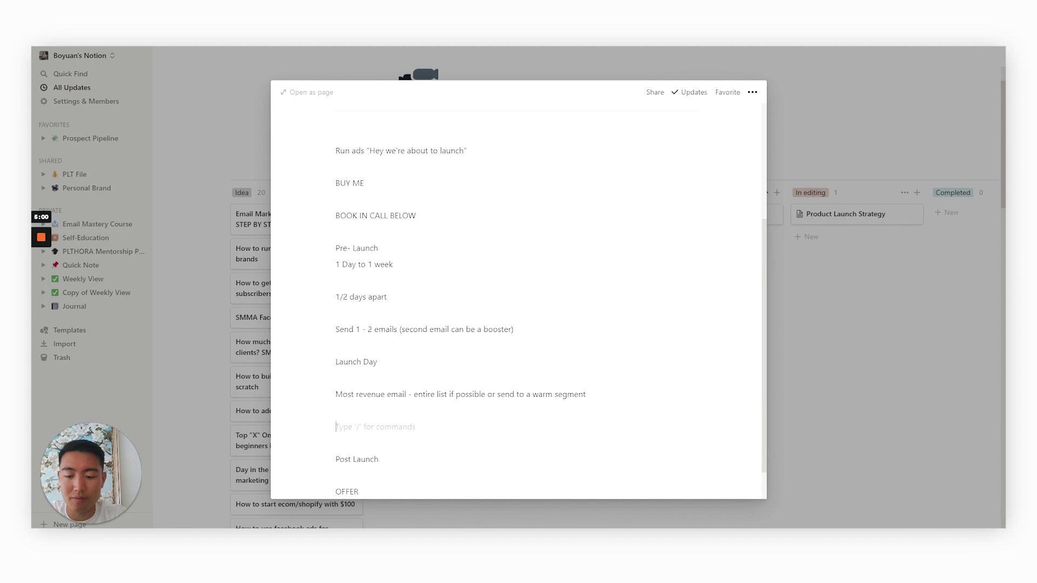
Write '24 hours or 16 hours after you want a booster' under the revenue email note.
type("24 hours or 16 ho")
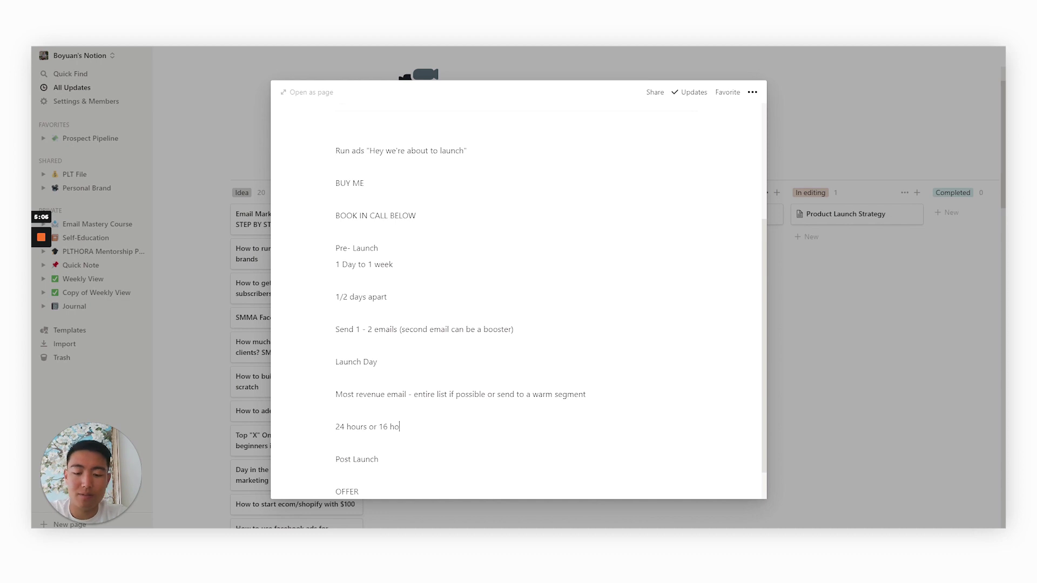
type("after you want a")
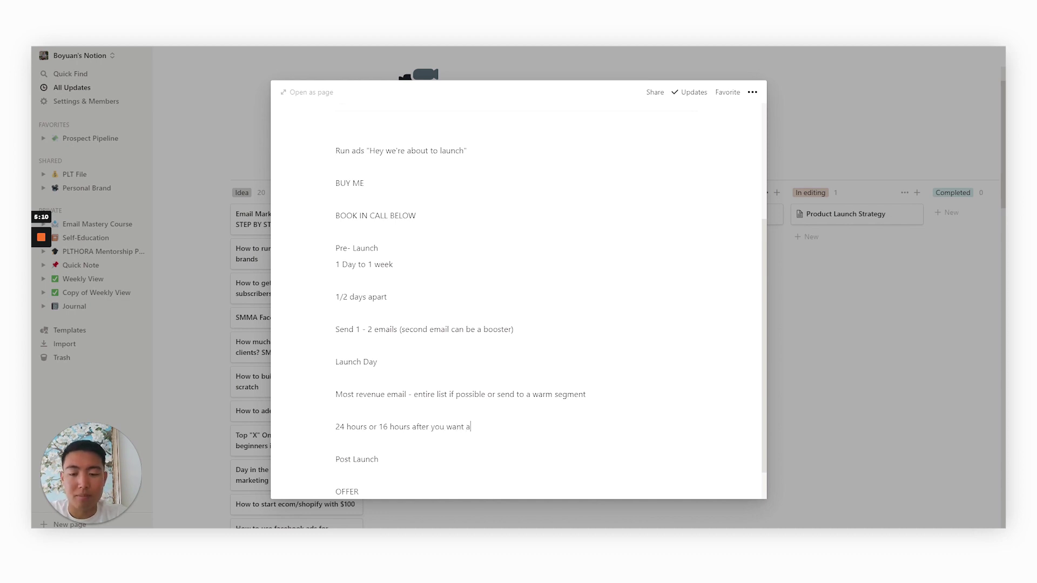
type(" booster")
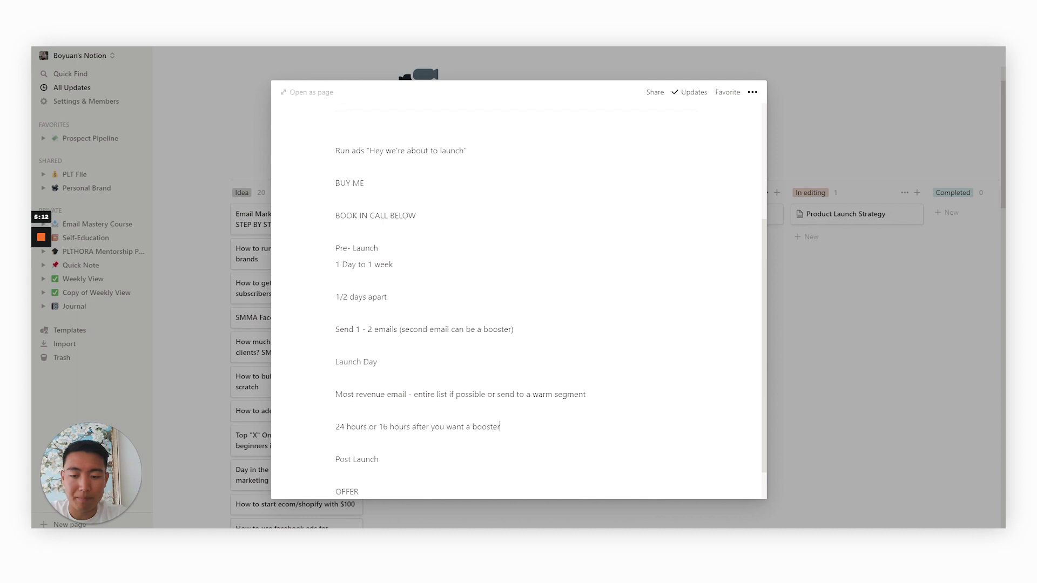
scroll(519, 302, "down", 1)
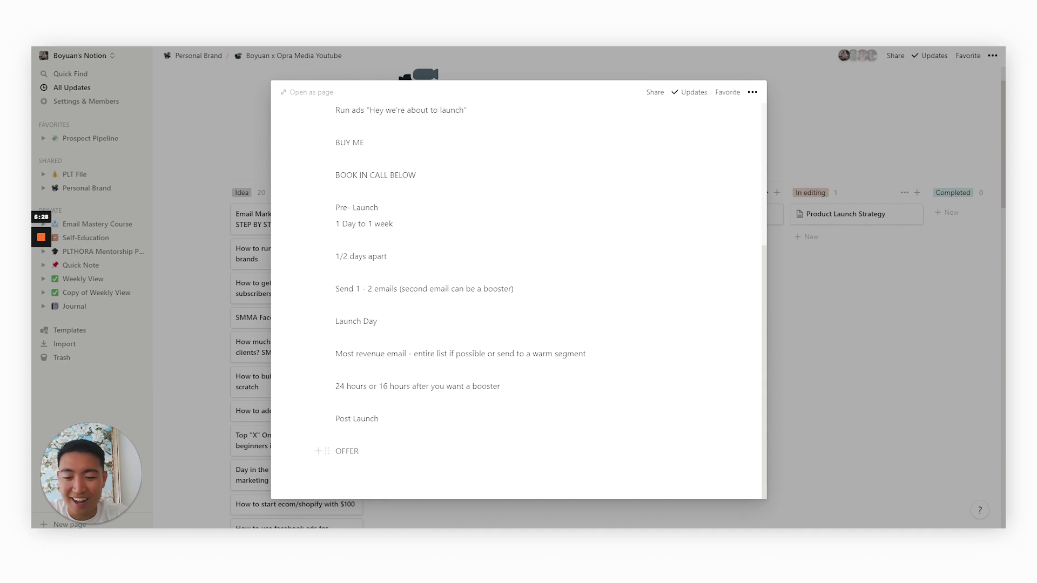
Above OFFER, add a spaced line 'Educational content + Authority + Trust Building'.
left_click_drag(302, 457, 290, 439)
key("Return")
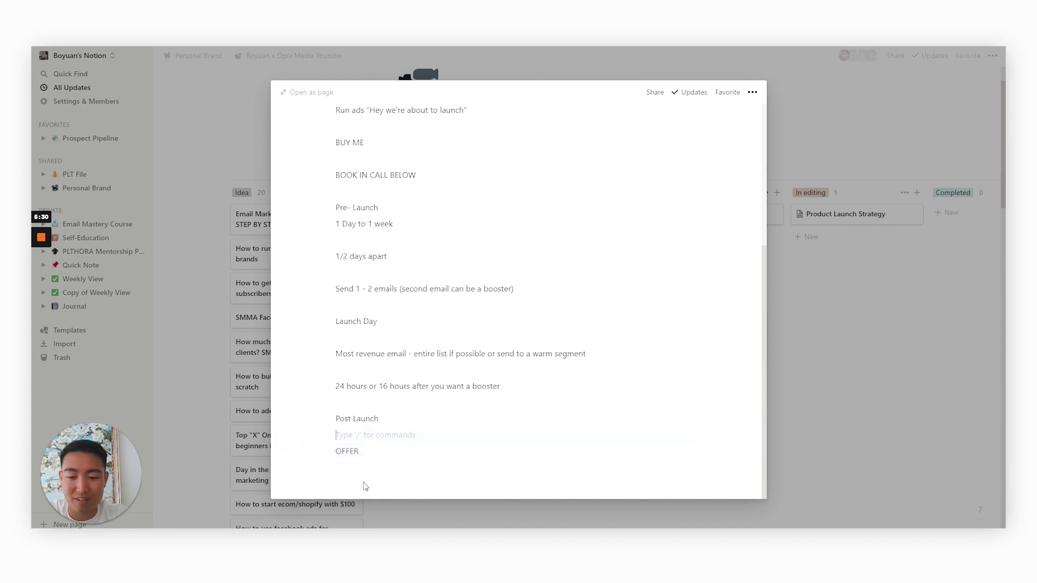
key("Return")
type("Educat")
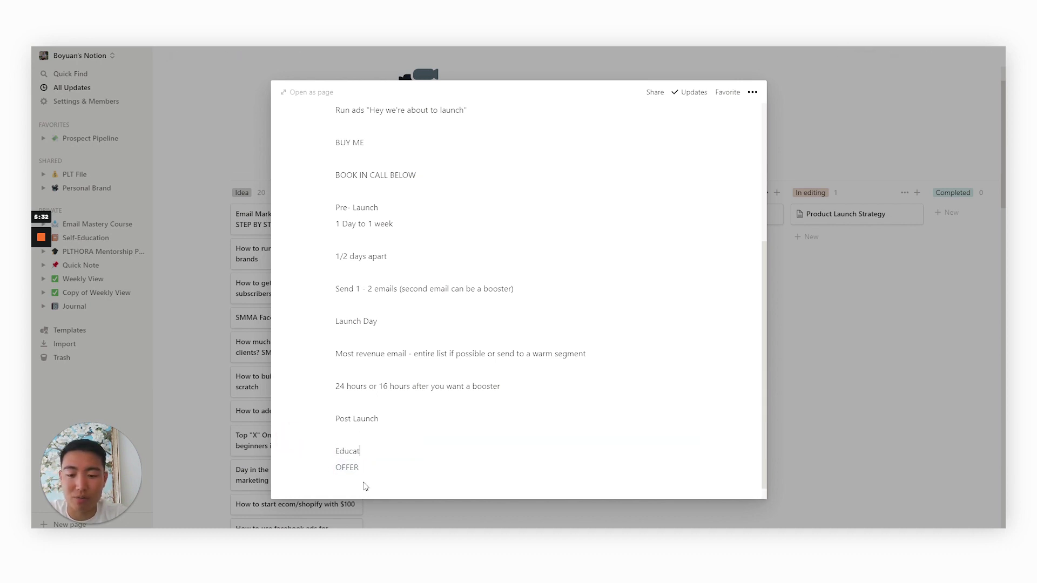
type("ional content")
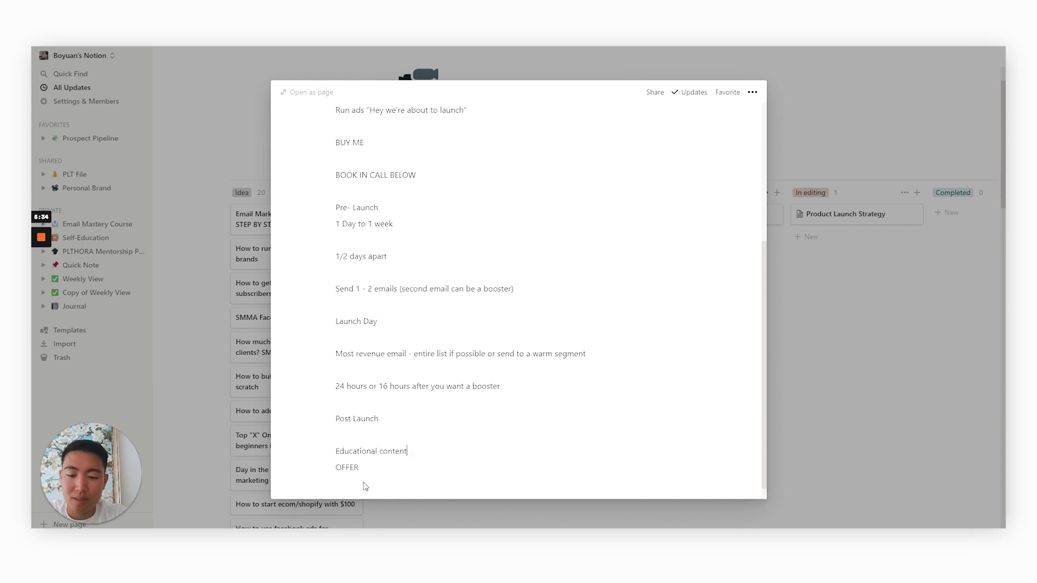
key("Return")
key("BackSpace")
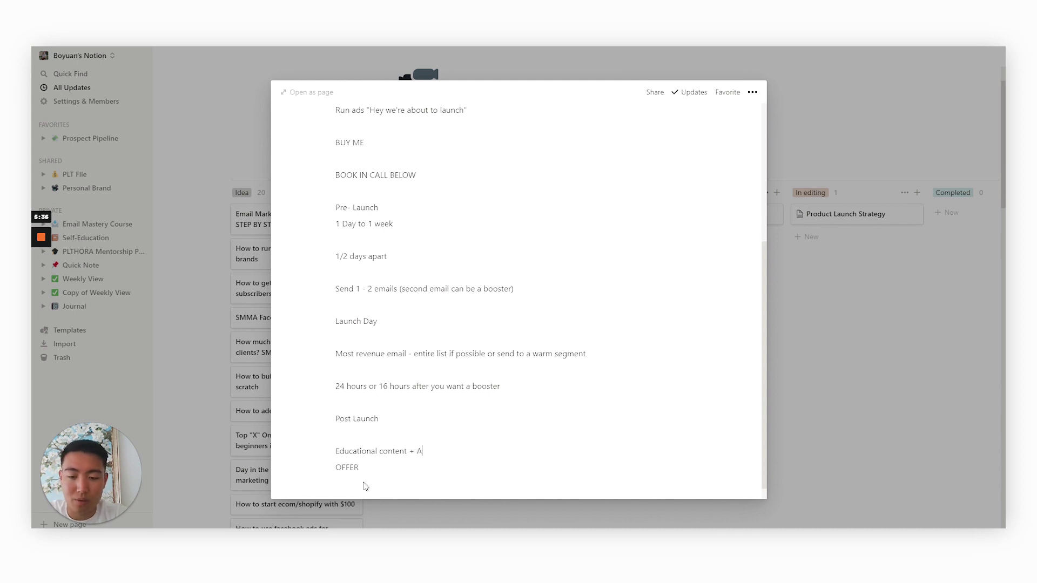
type("+ Autho")
key("BackSpace")
type("hority + T")
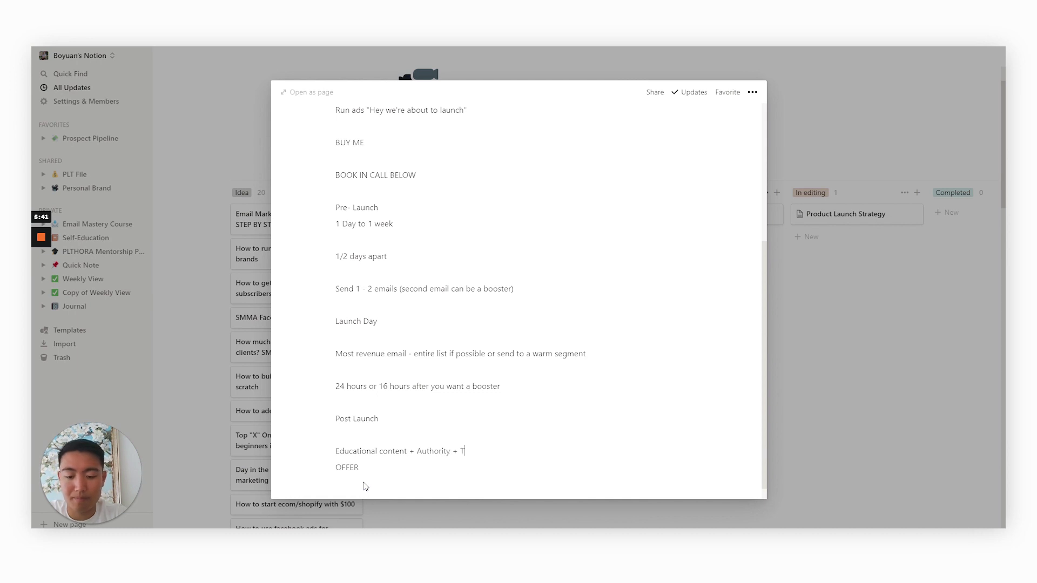
type("rust Building")
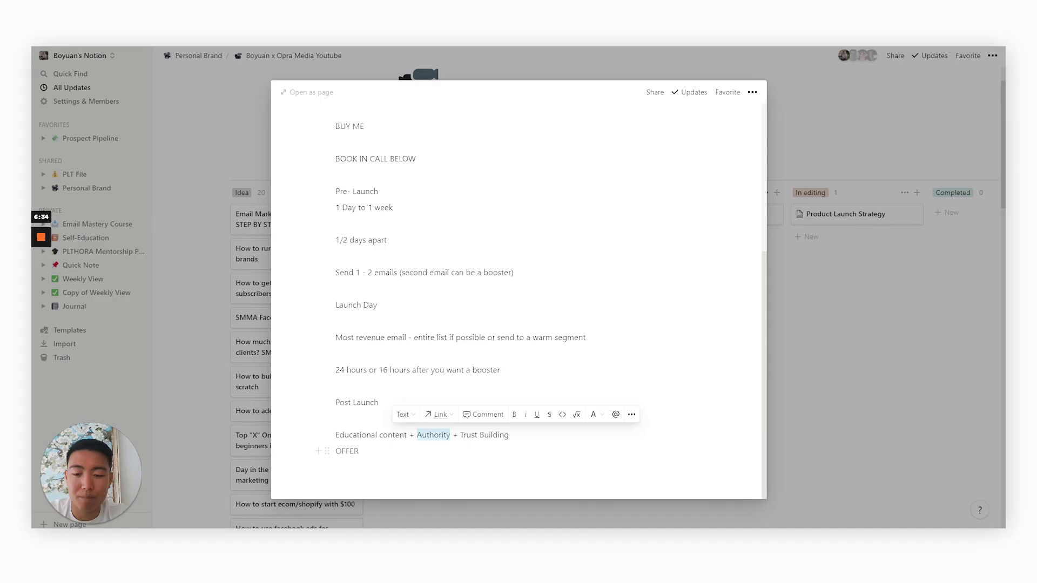
left_click(337, 450)
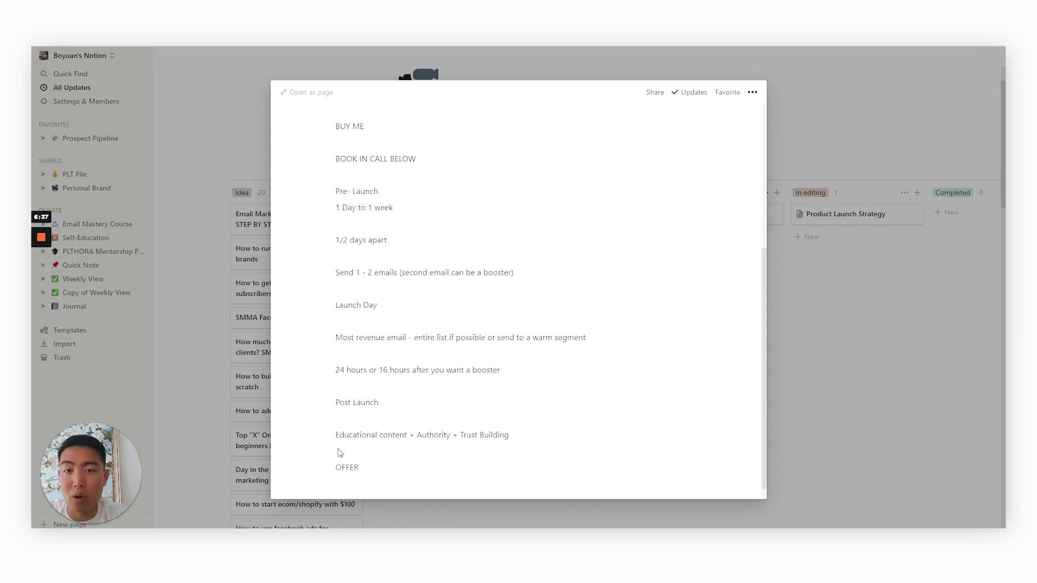
scroll(339, 452, "down", 1)
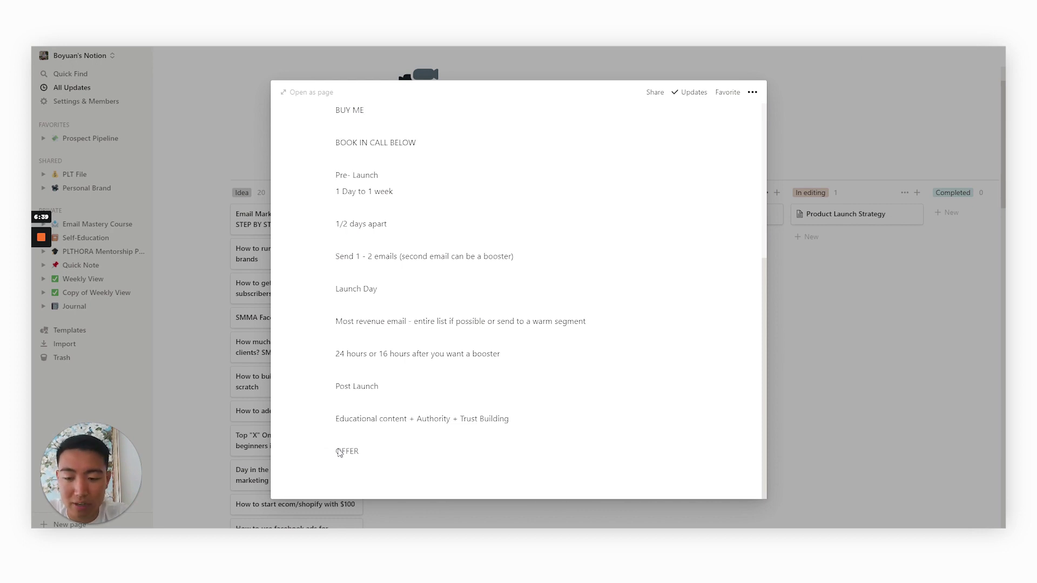
left_click(378, 452)
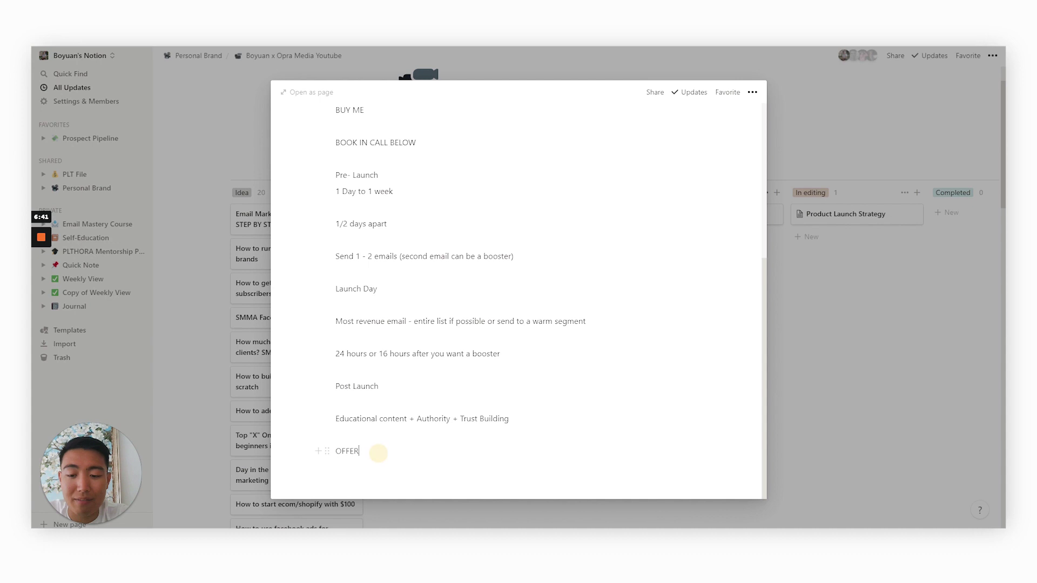
key("ctrl+a")
key("ctrl+a")
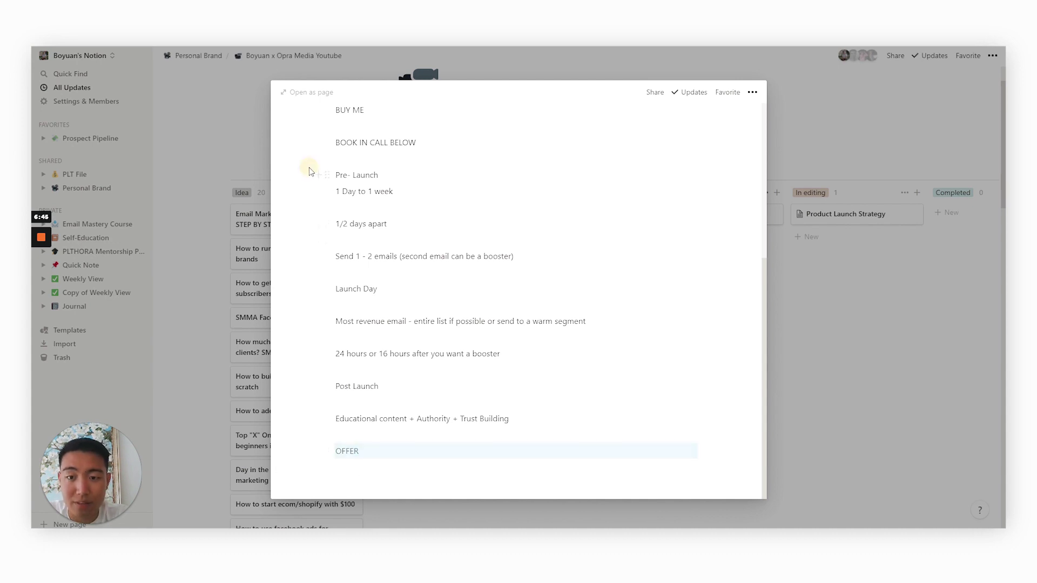
left_click_drag(308, 169, 440, 430)
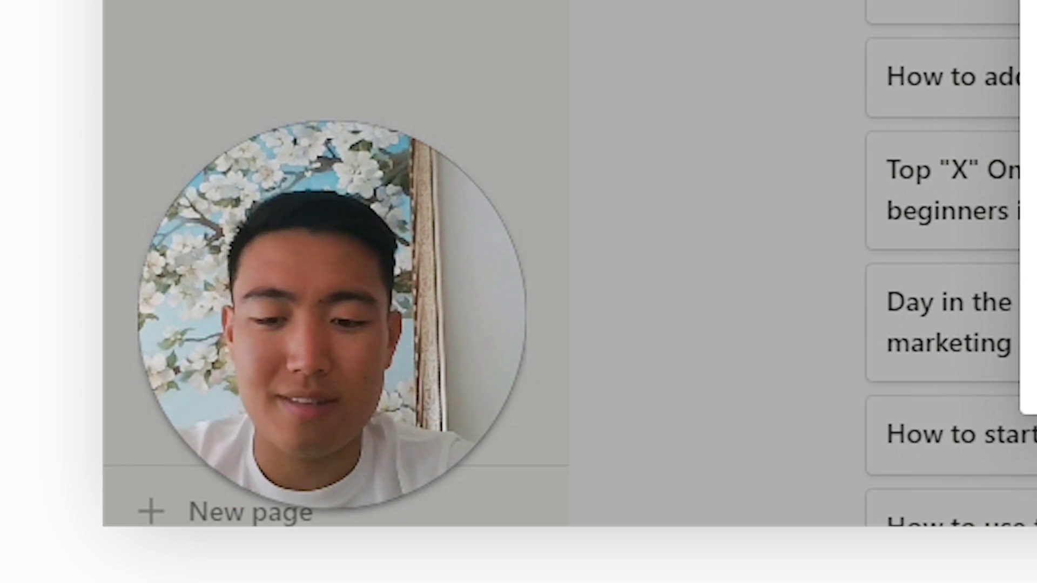
Beneath OFFER, write 'Segment - clicked in last X days excluding people who have purchased already'.
type("Segmen")
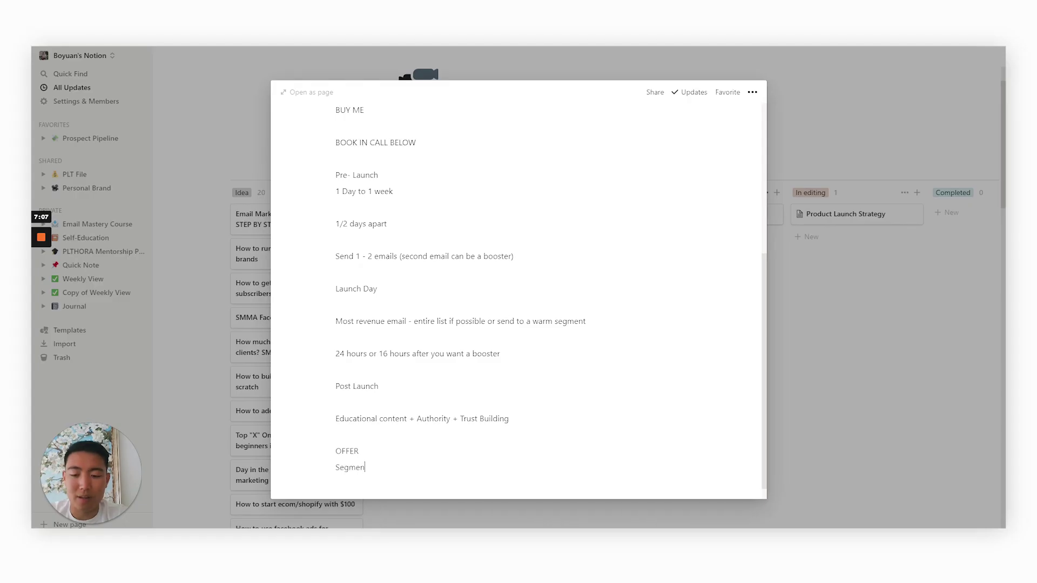
type("t - clicked in last X days")
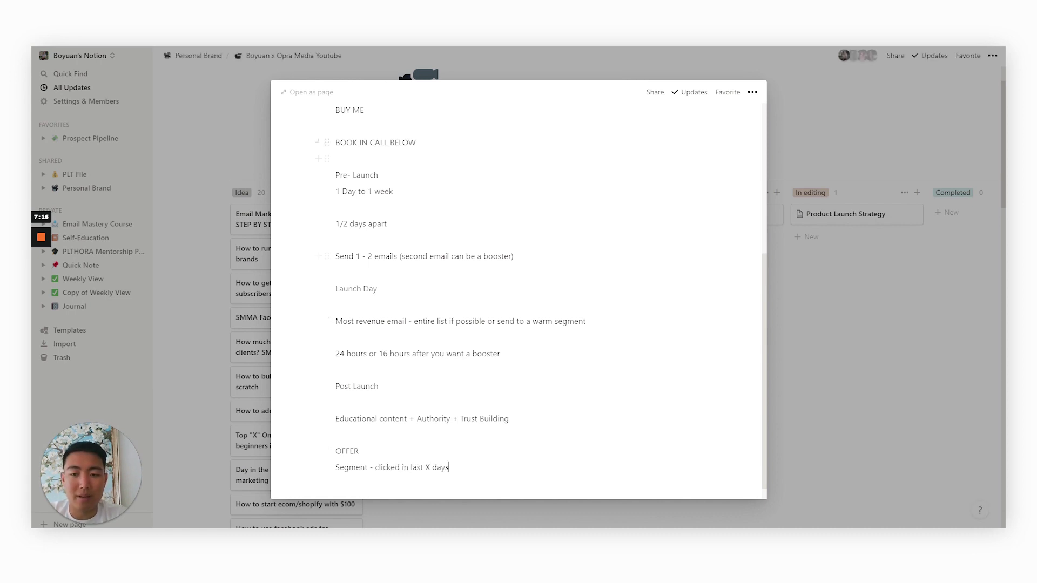
left_click_drag(326, 186, 467, 448)
left_click(471, 451)
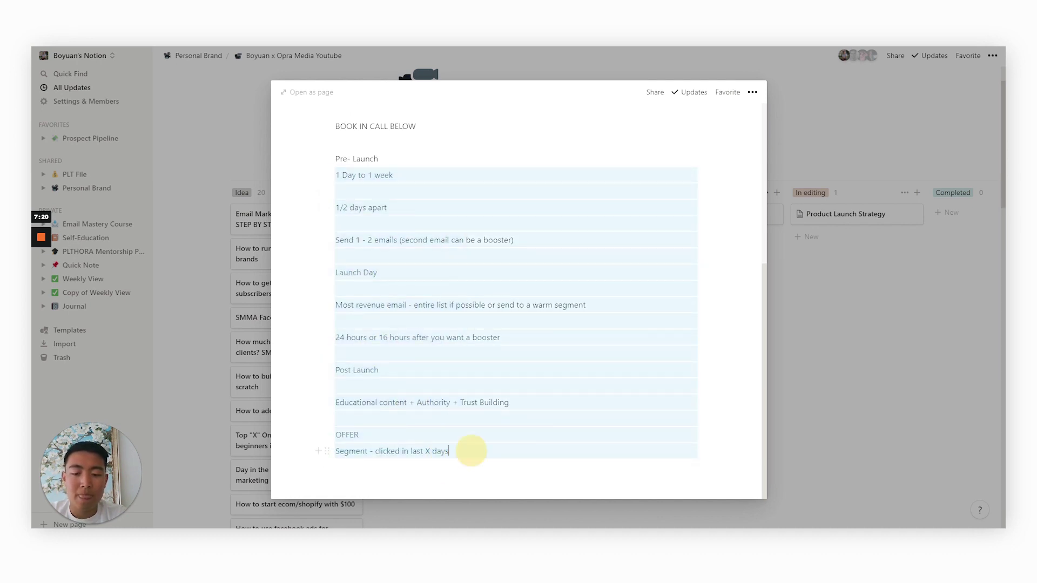
type("excl")
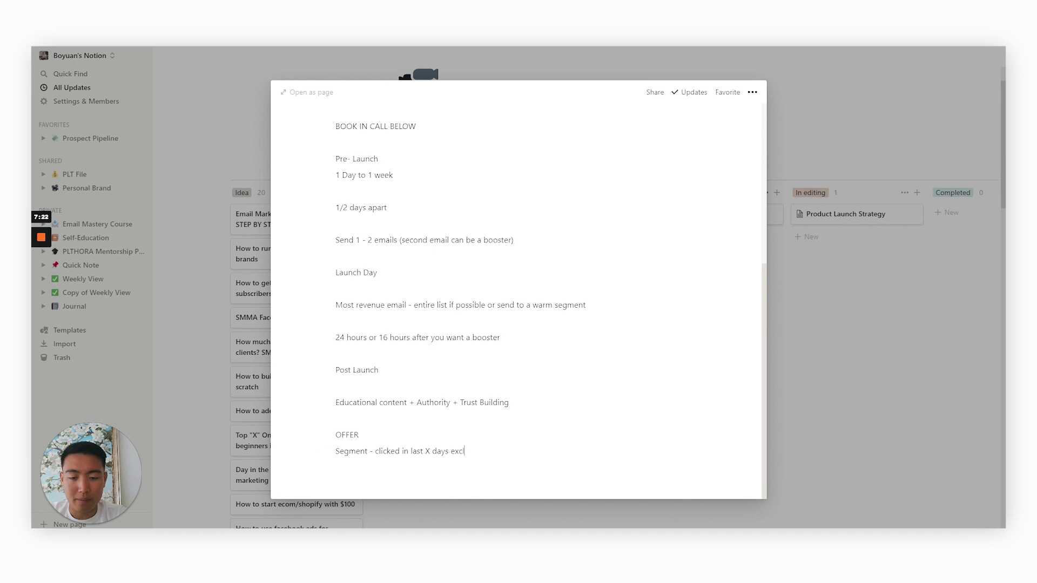
type("uding people wh")
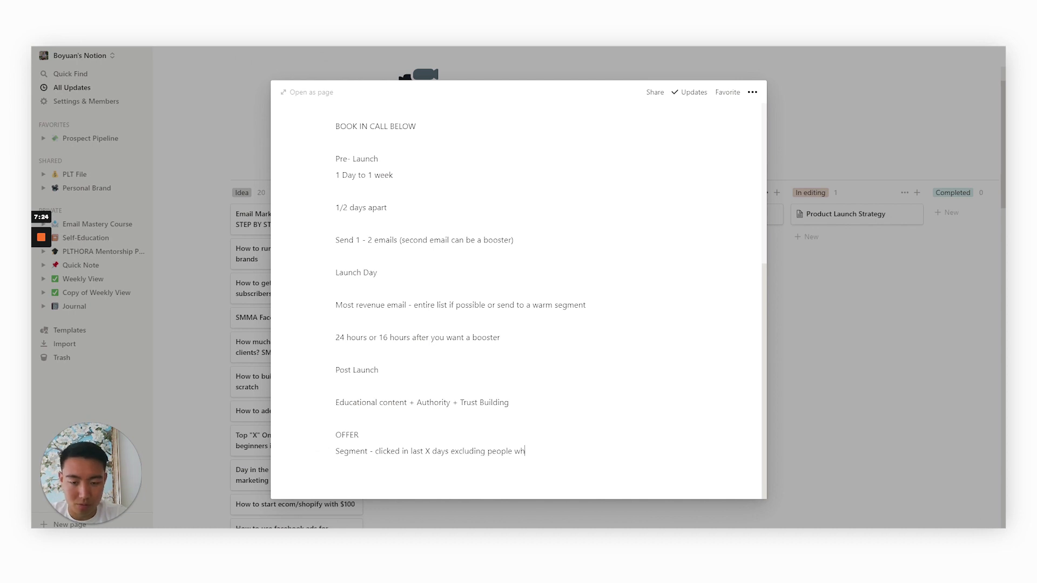
type("o have purchas")
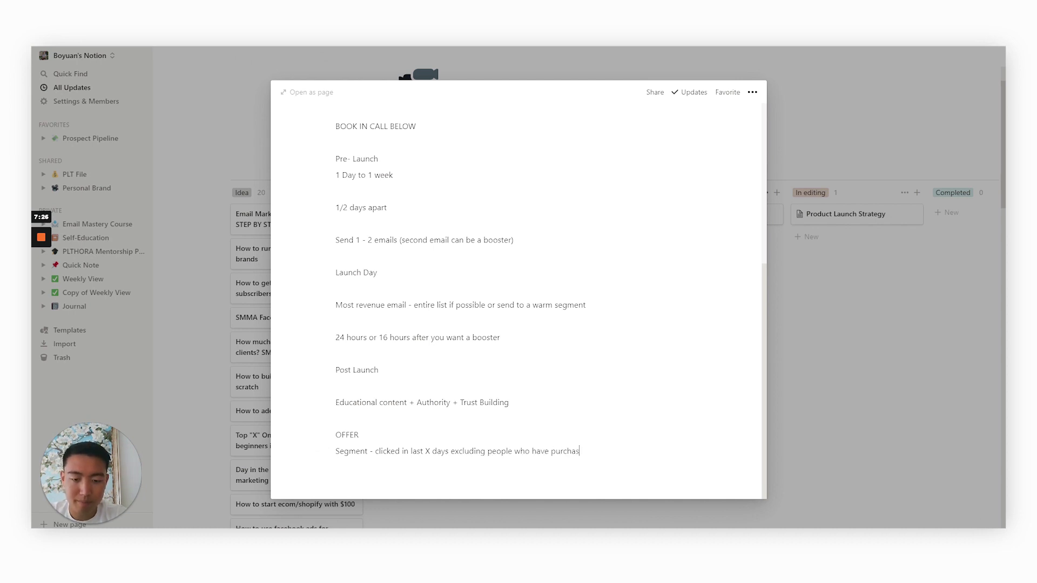
type("ed already")
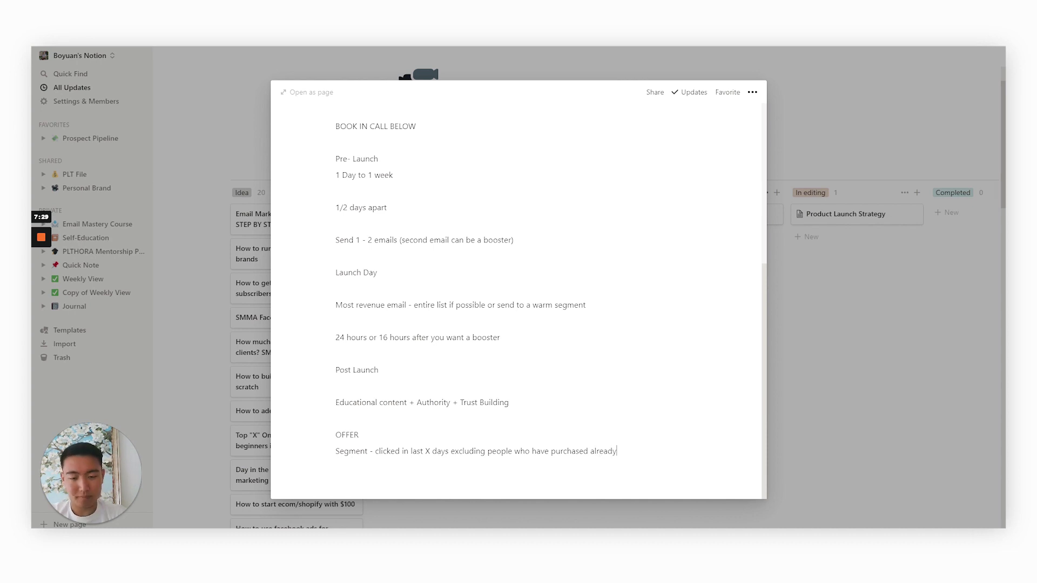